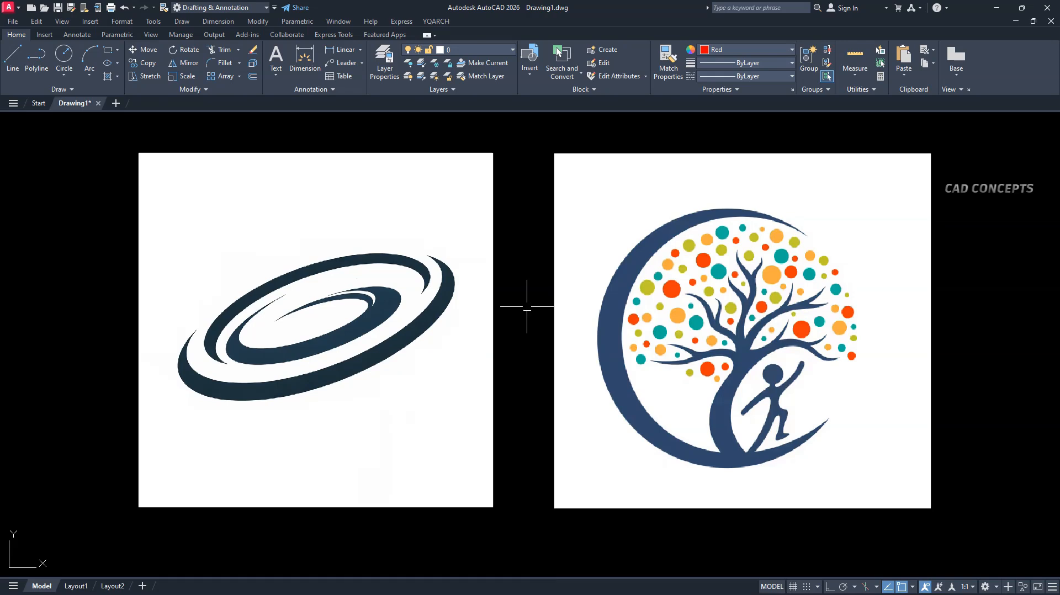
Step: Show the command line and draw an ellipse around the outer edge of the tilted disc logo
key(ctrl+9)
text(E)
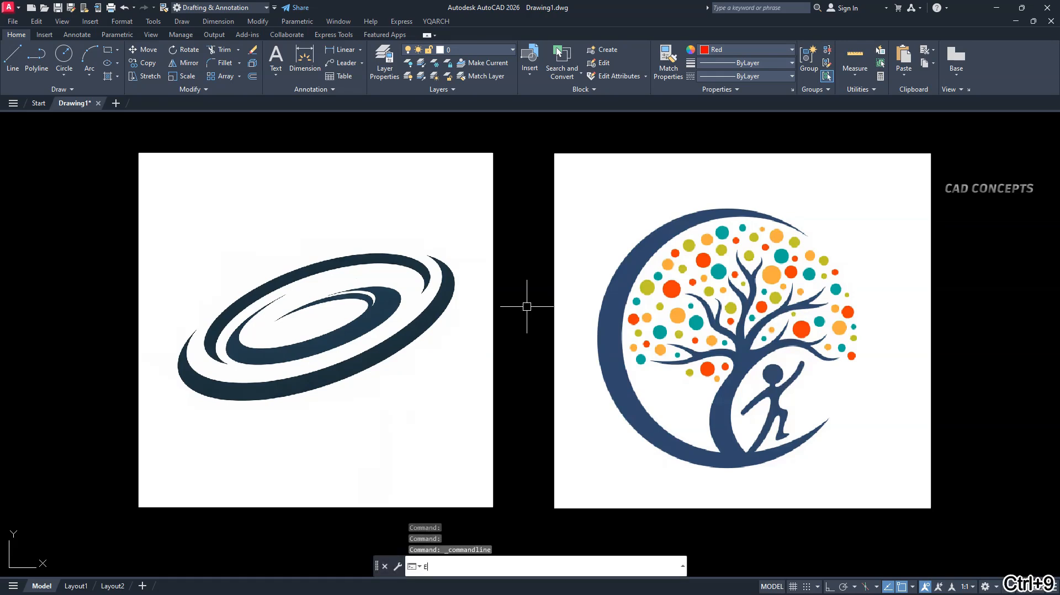
text(LLISPE)
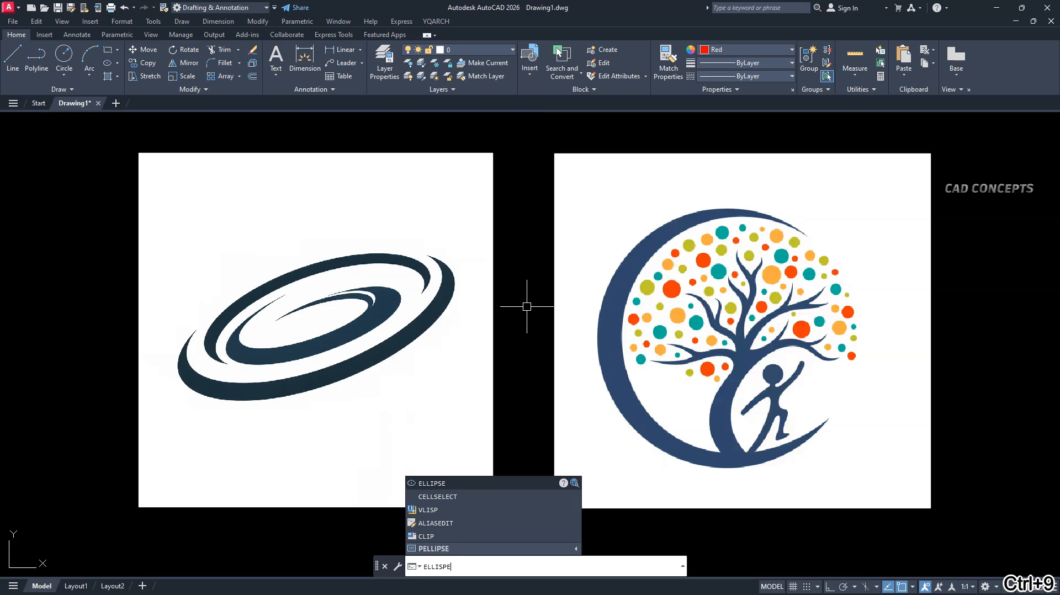
key(Return)
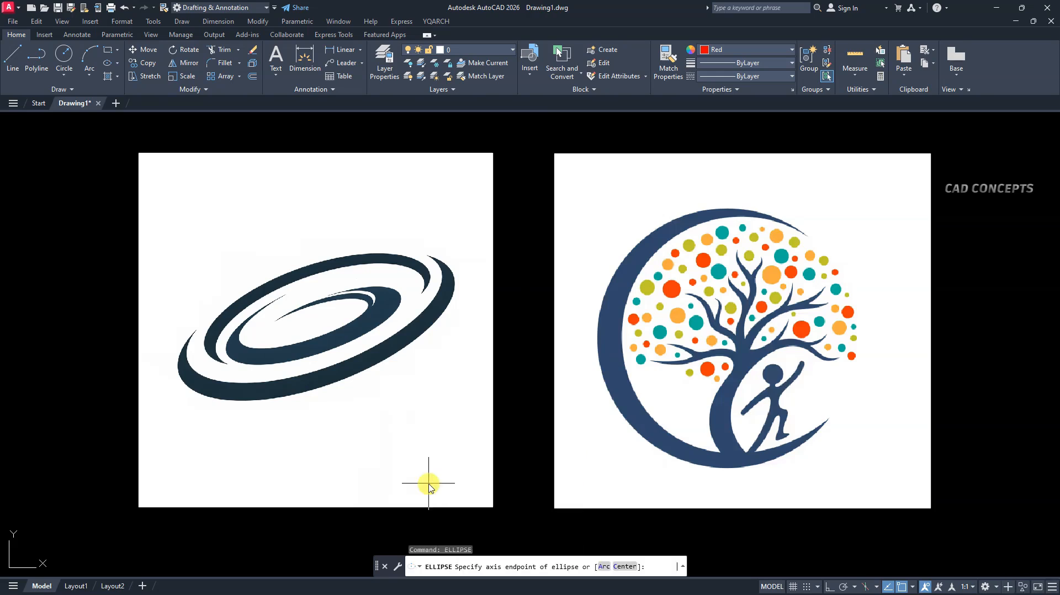
click(338, 380)
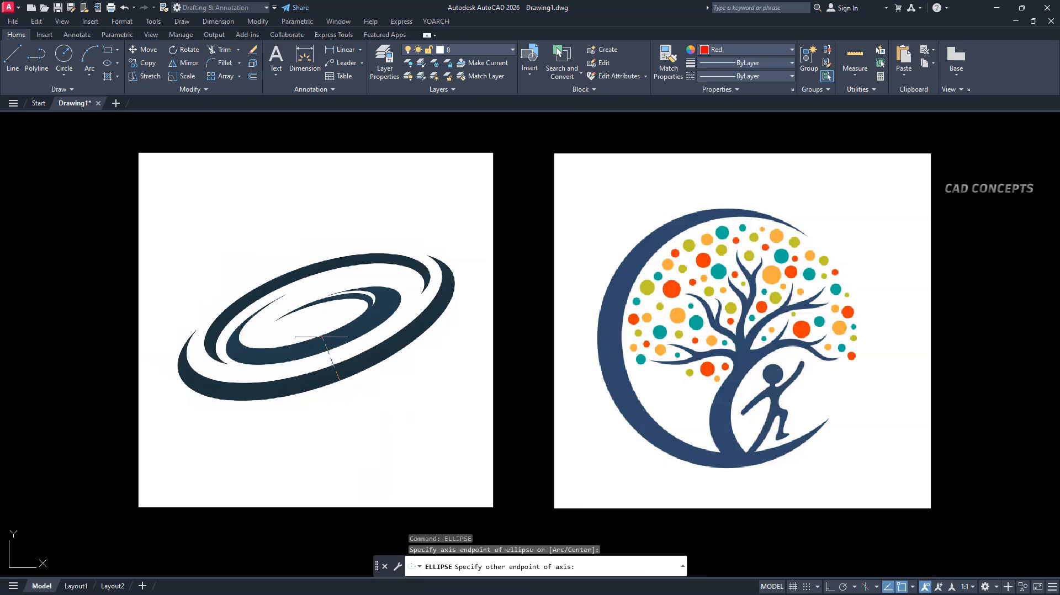
click(294, 272)
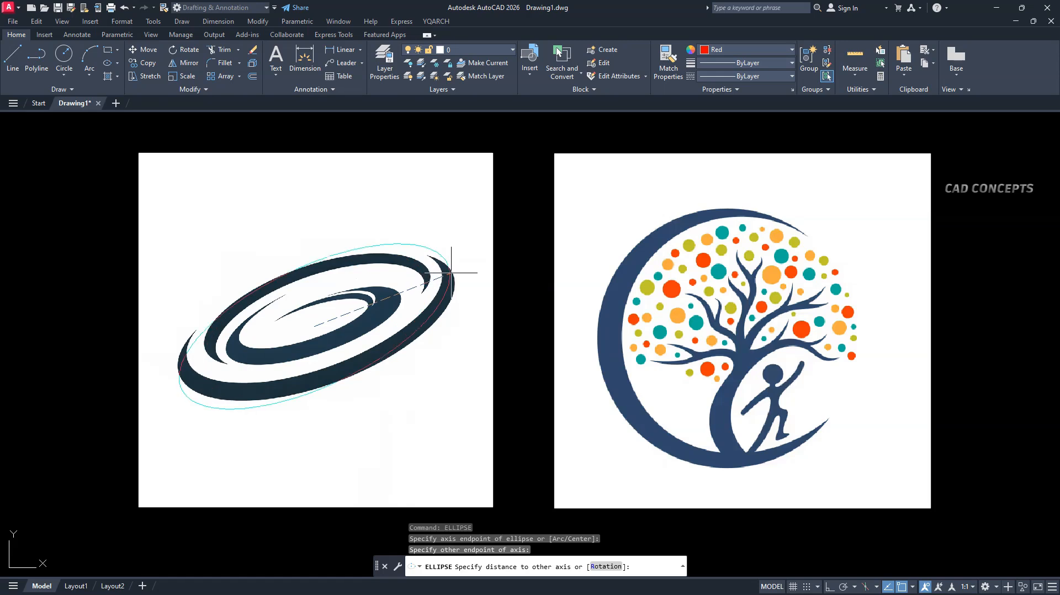
click(450, 272)
Step: Rotate the ellipse so it lines up with the tilted outline of the disc logo
click(448, 281)
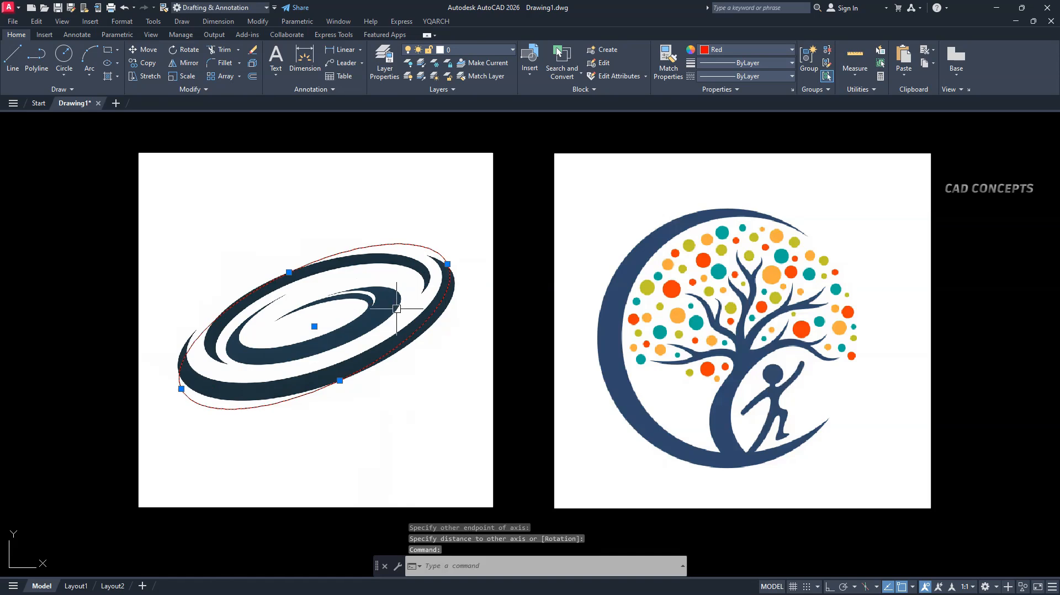
text(ro)
key(space)
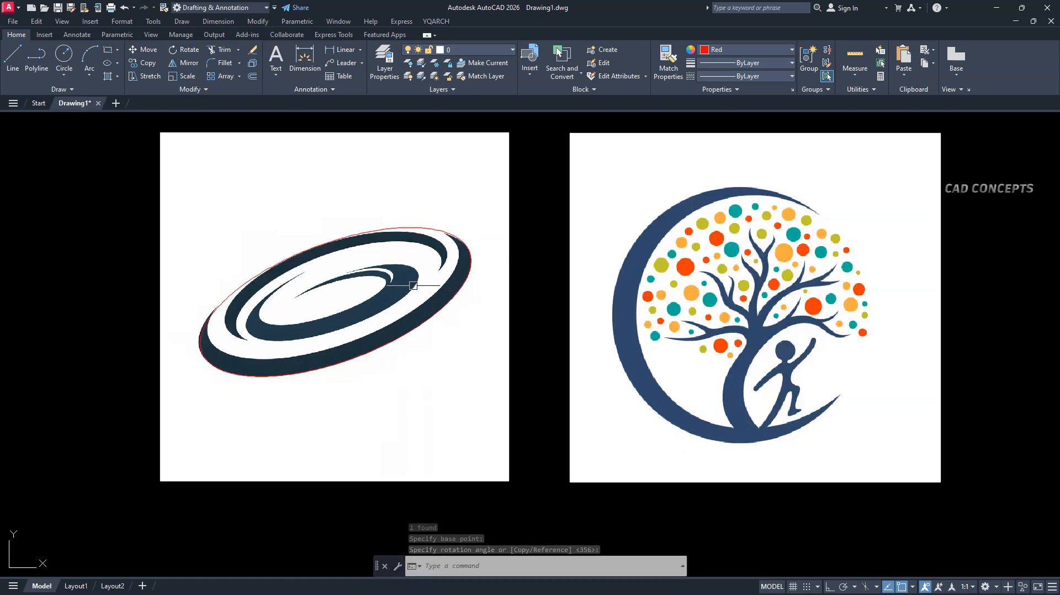
Step: Draw a circle centred on the tree logo, sized to match its round outer outline
middle_drag(624, 324, 571, 339)
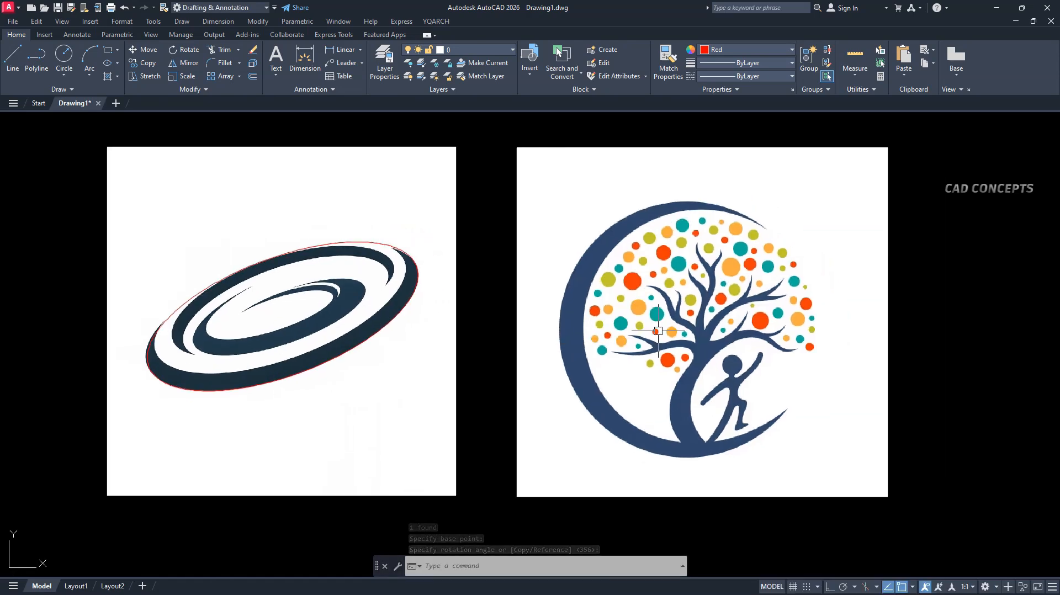
text(circ)
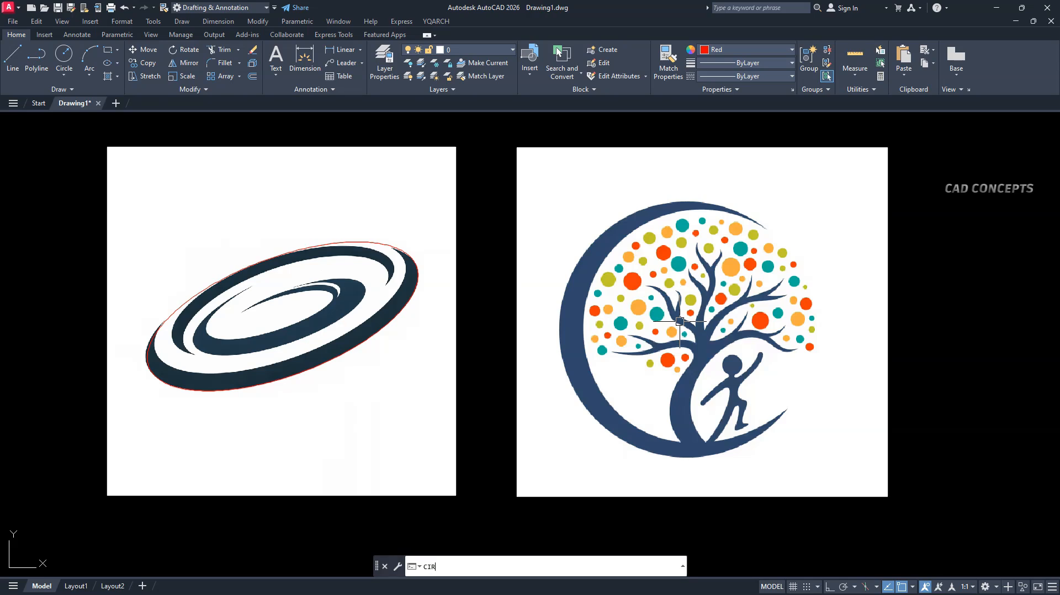
click(440, 495)
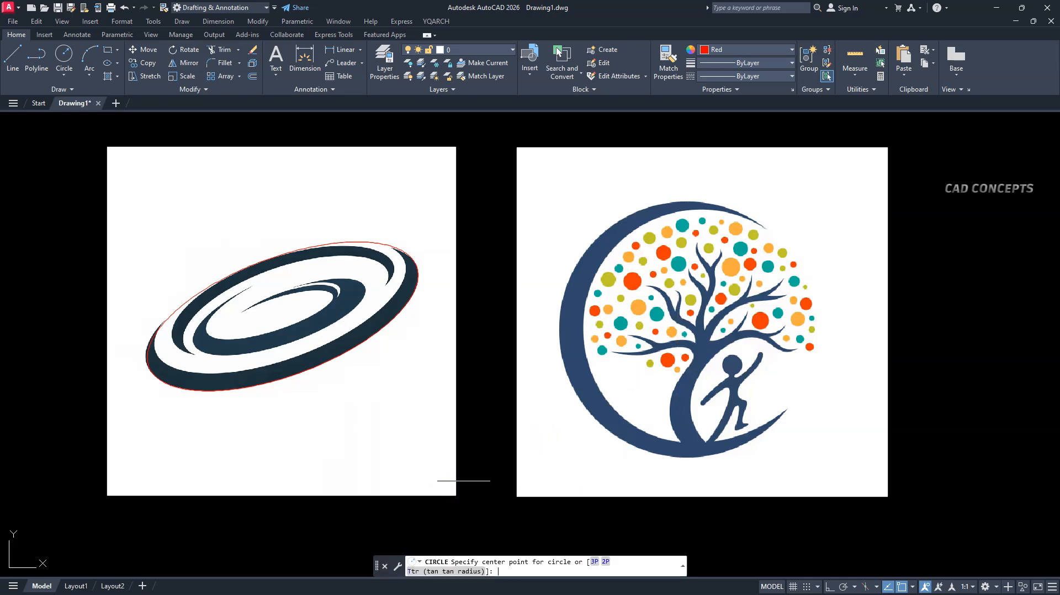
click(701, 322)
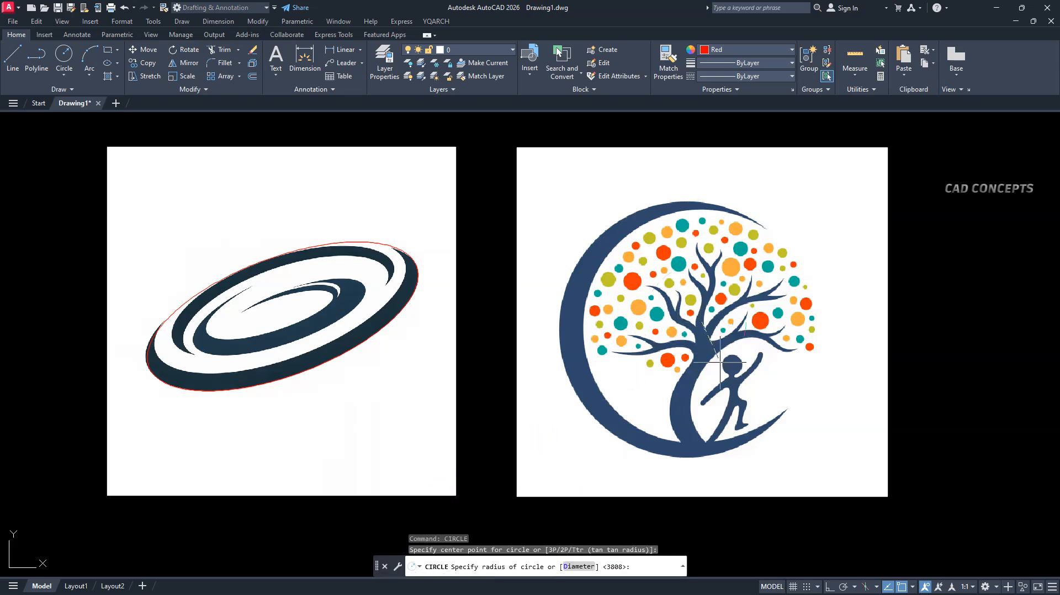
click(778, 423)
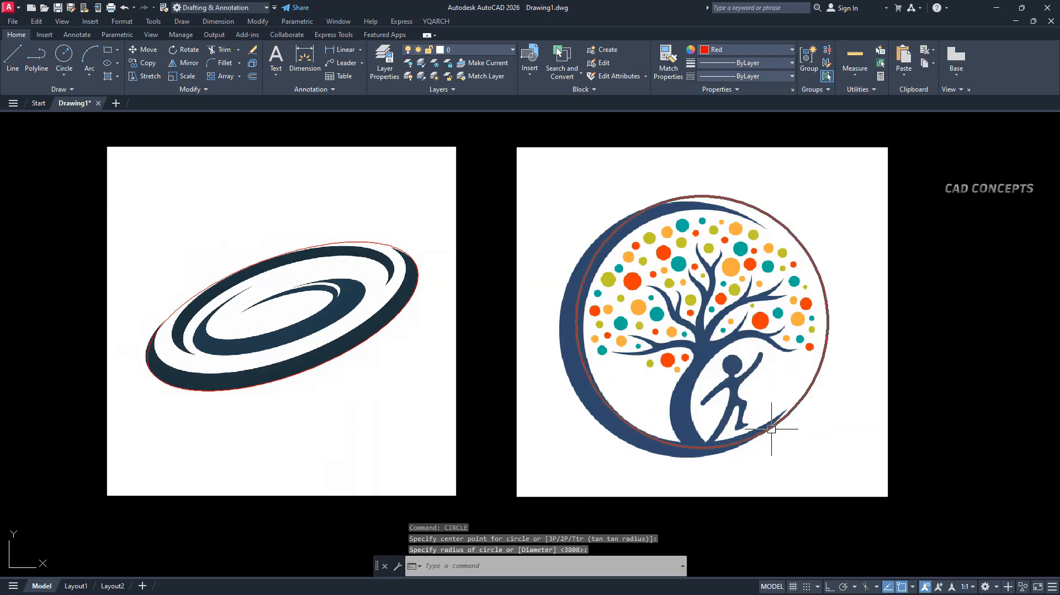
Step: Move the circle so it lies on the outer edge of the tree logo's crescent, adjusting its position in two moves
click(778, 422)
scroll(719, 271, up, 5)
text(m)
key(Return)
click(719, 271)
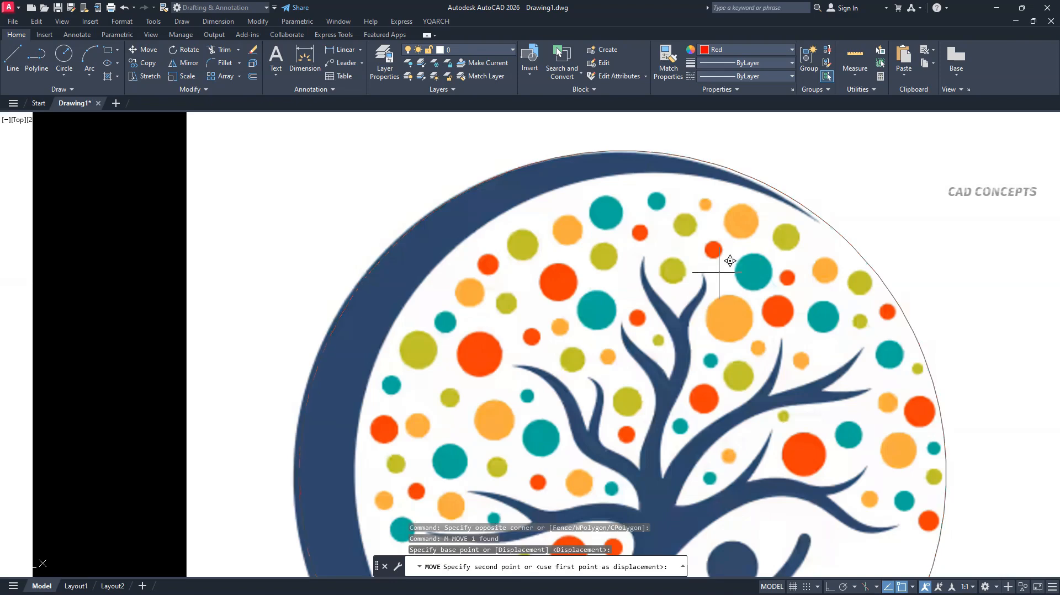
scroll(721, 274, down, 5)
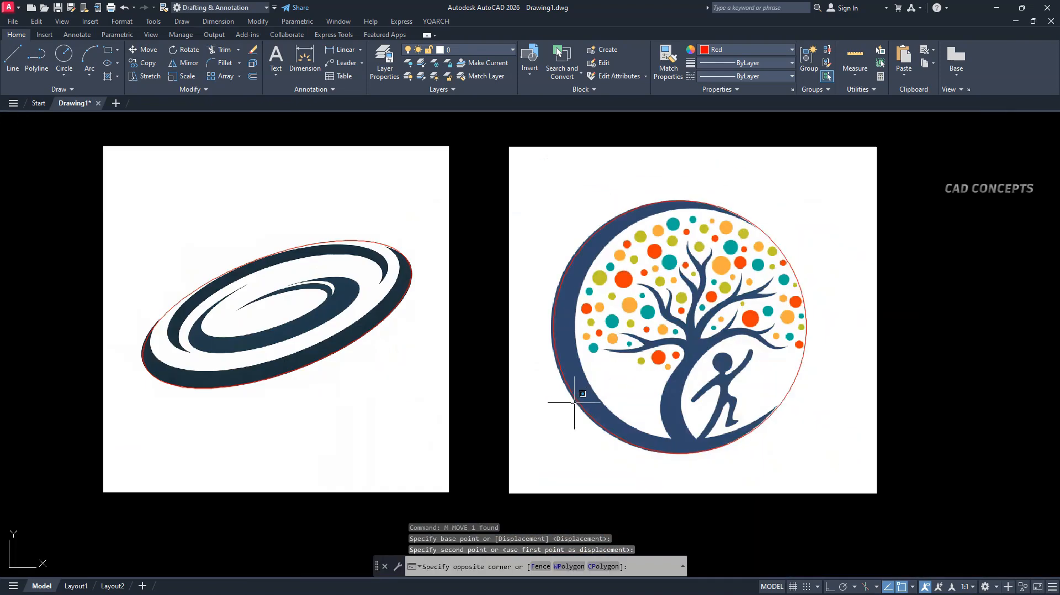
scroll(578, 342, up, 6)
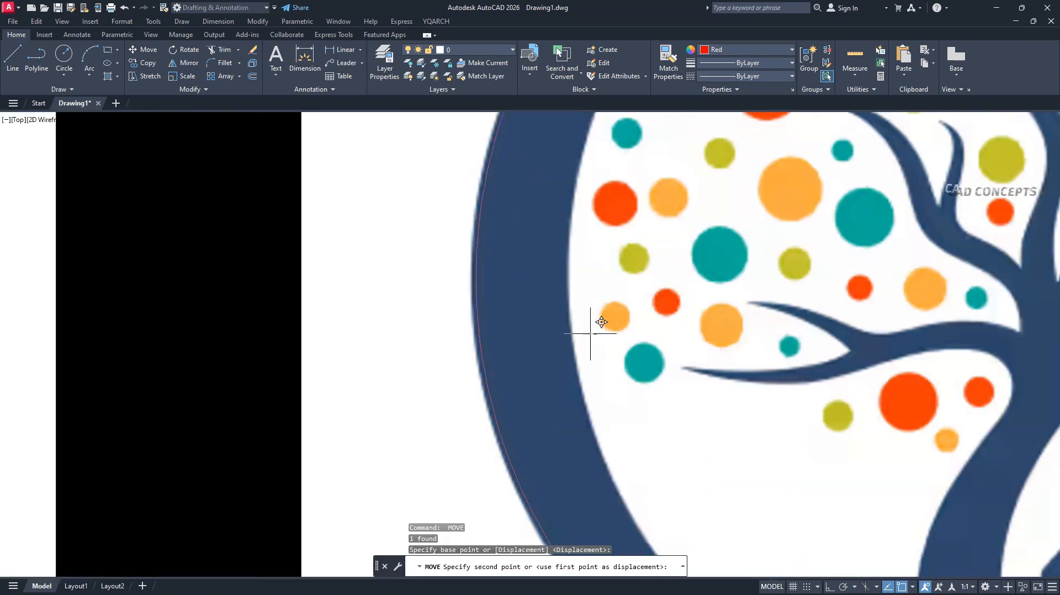
click(597, 333)
scroll(596, 334, down, 5)
scroll(679, 357, down, 3)
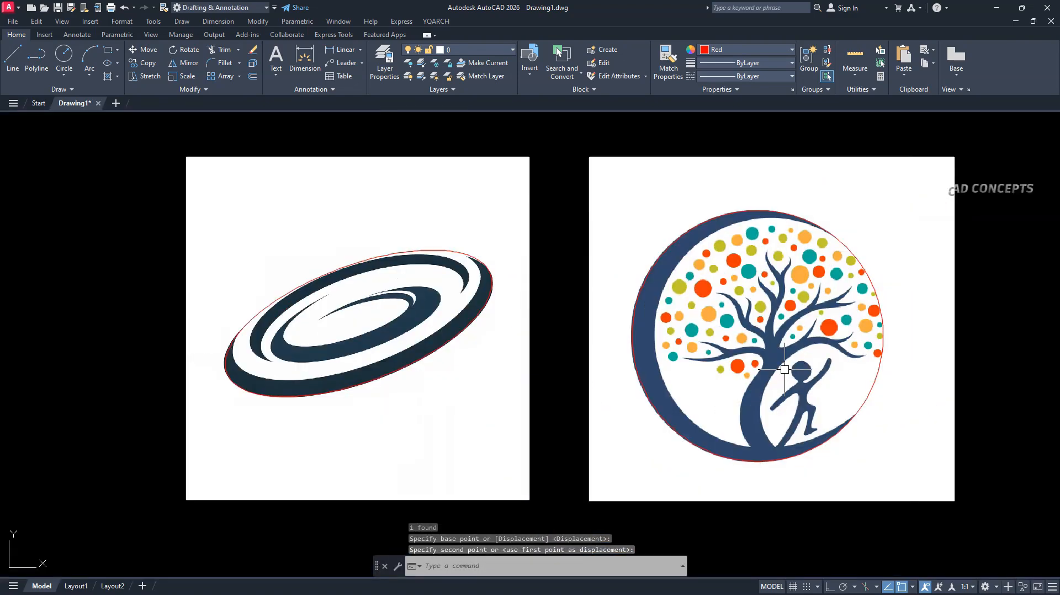
click(365, 379)
click(611, 359)
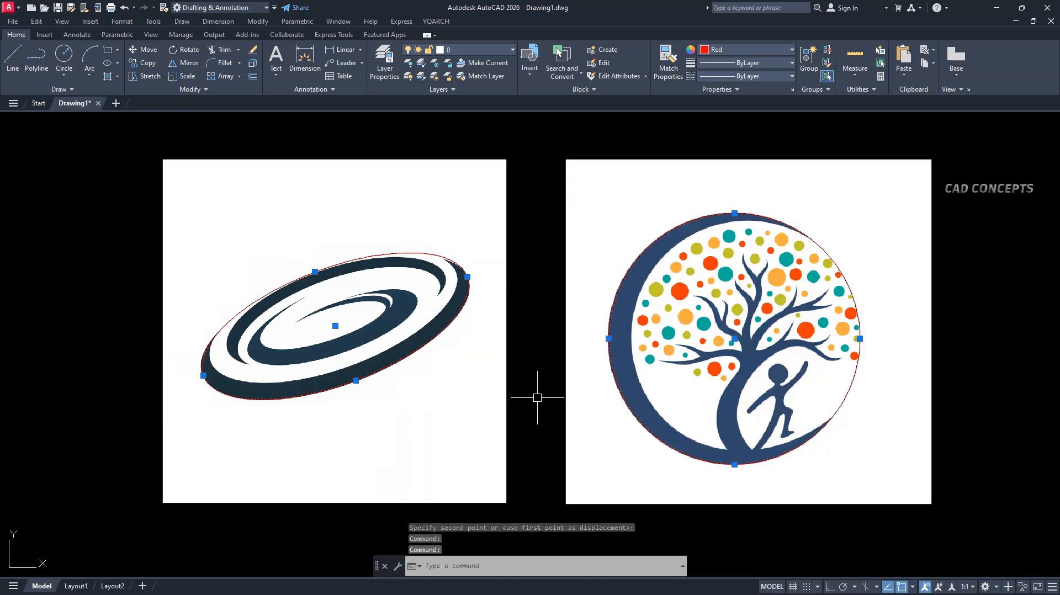
key(Escape)
key(Escape)
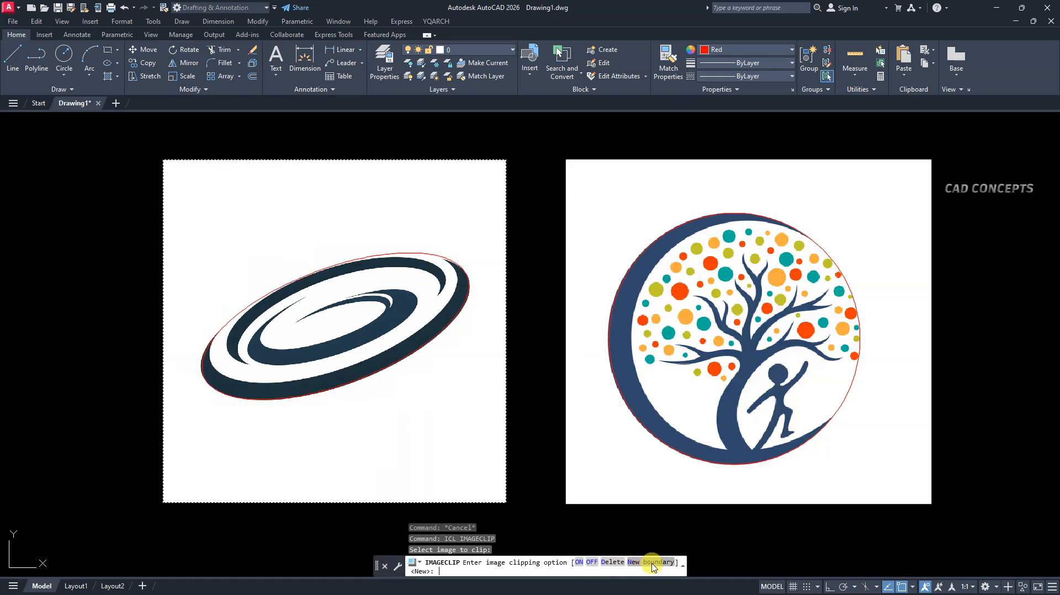
Step: Try to clip the disc image with a new polyline boundary, picking the ellipse and the circle as the boundary
click(654, 566)
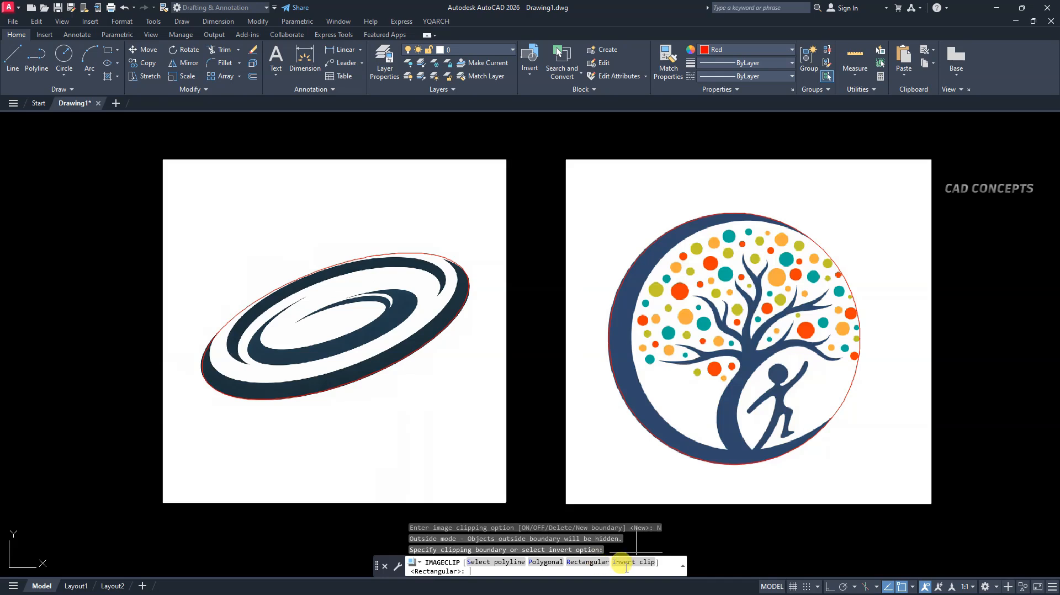
click(497, 562)
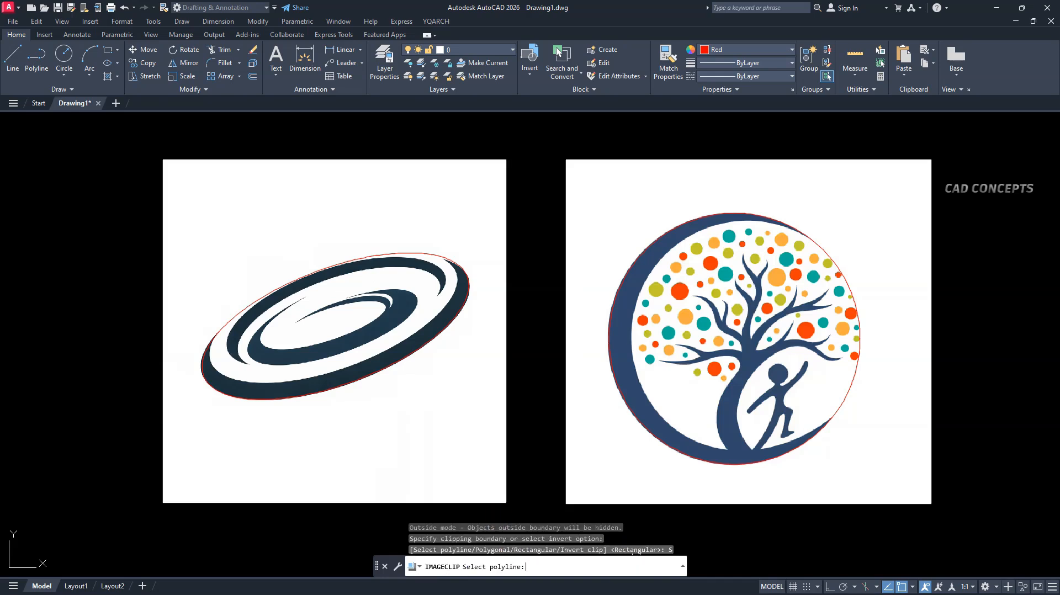
click(456, 320)
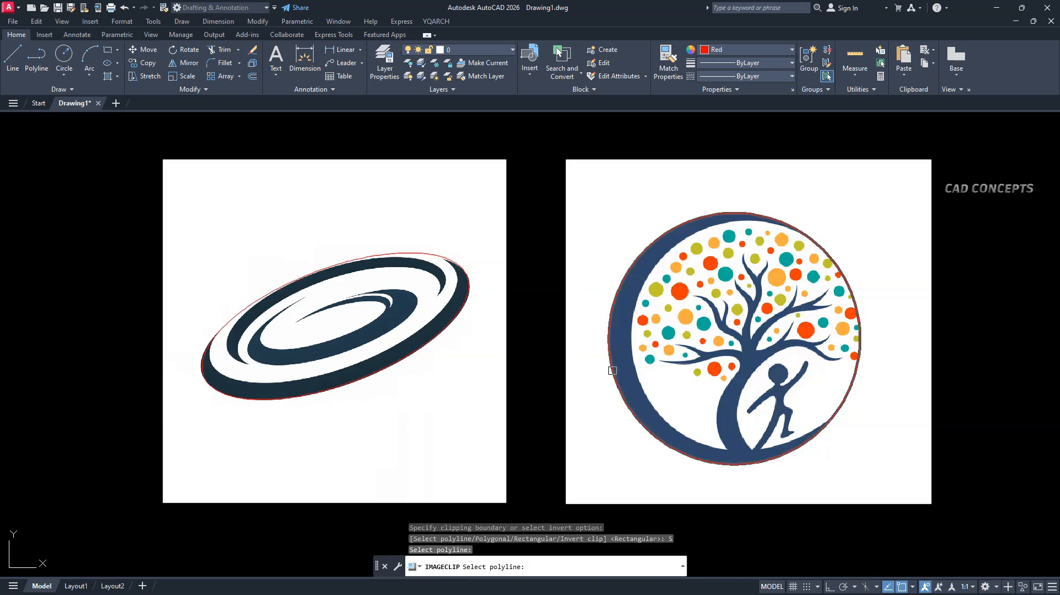
click(612, 367)
click(450, 324)
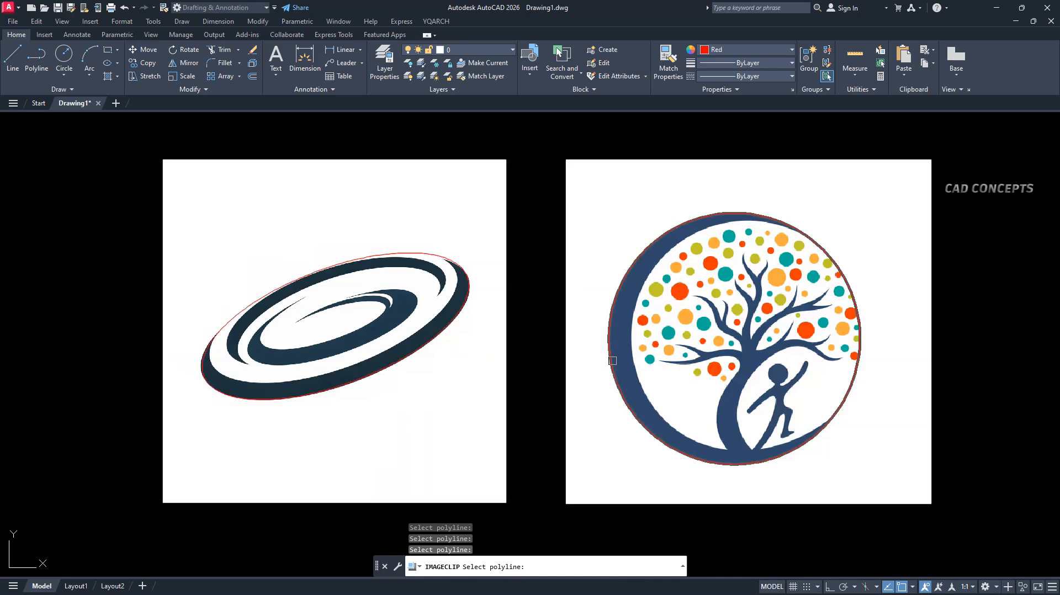
key(Escape)
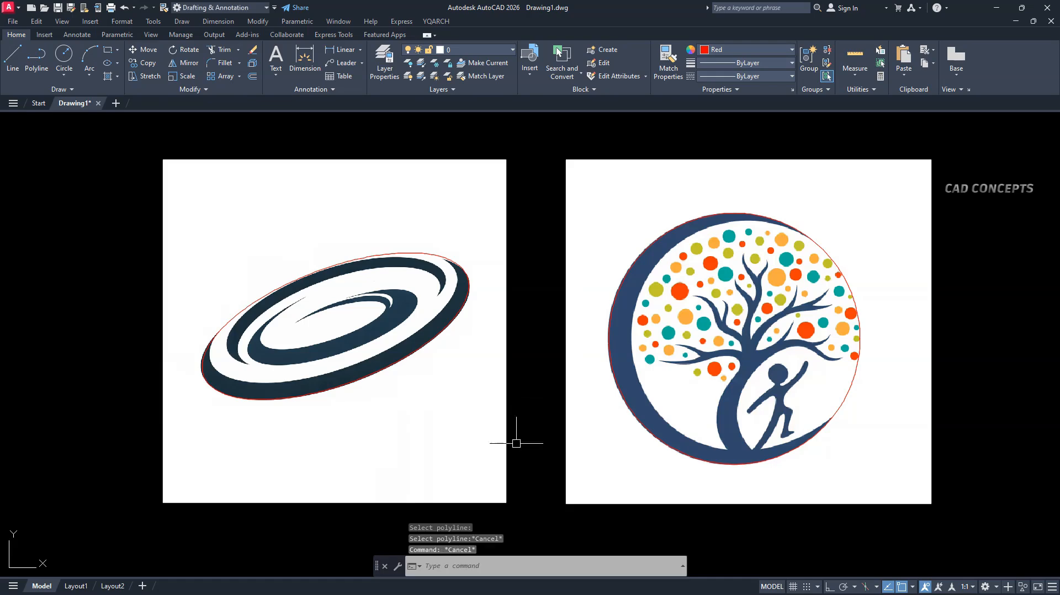
Step: Load the LISP routine VERTEXT (VTX).LSP from the LSP folder with APPLOAD
text(AP)
key(Return)
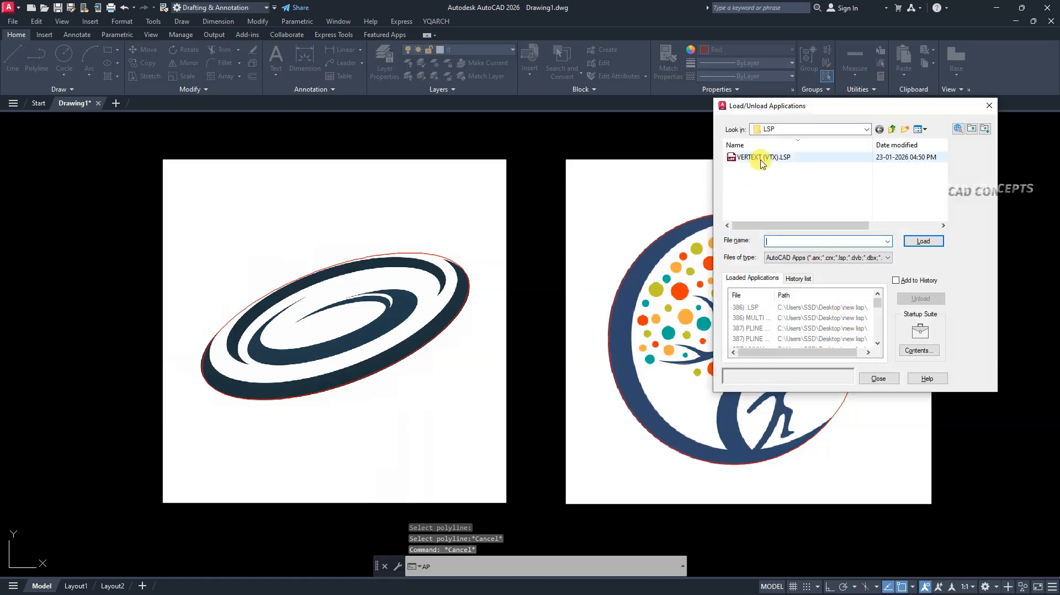
click(762, 159)
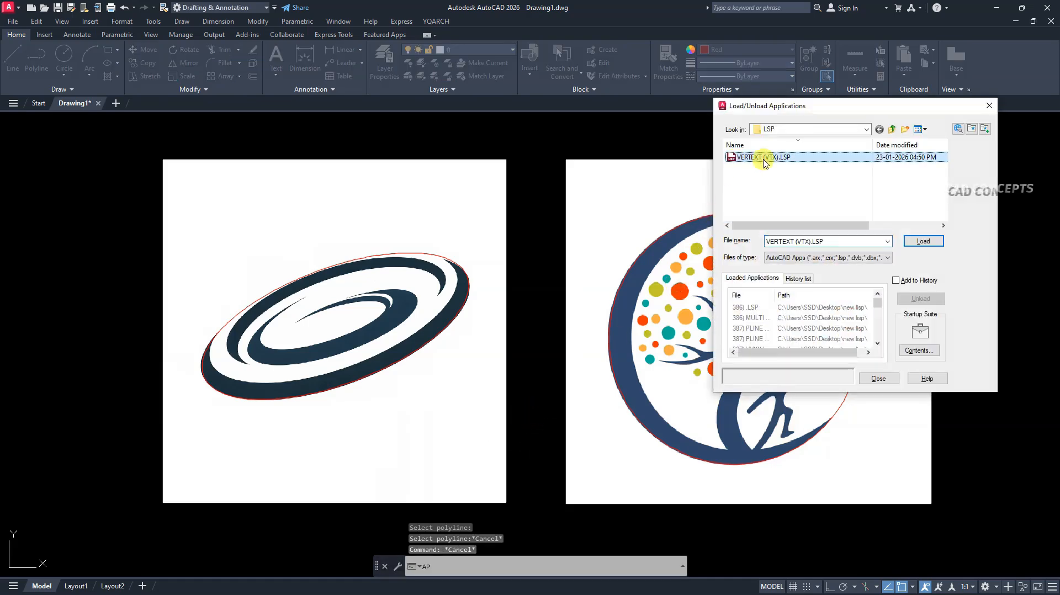
click(941, 243)
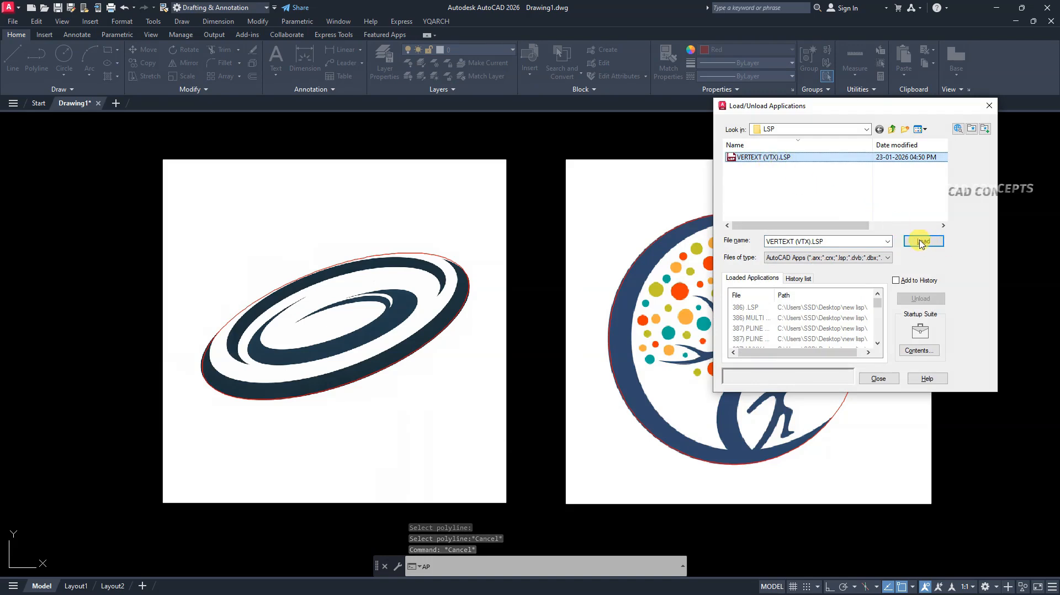
click(878, 378)
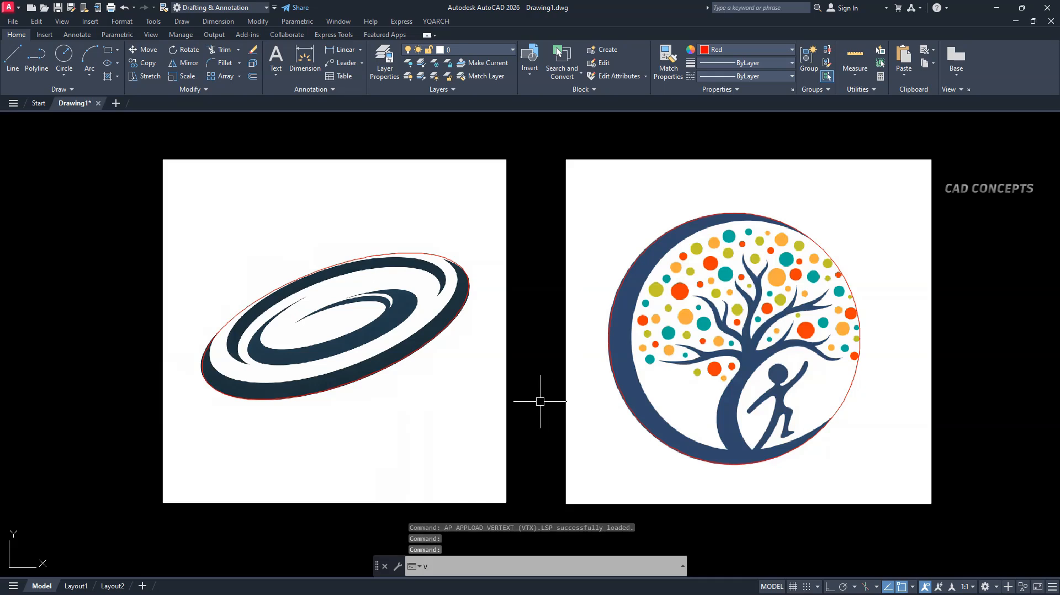
Step: Run VTX on the ellipse and the circle with 600 vertices, and select the resulting ellipse outline to show its vertices
text(VT)
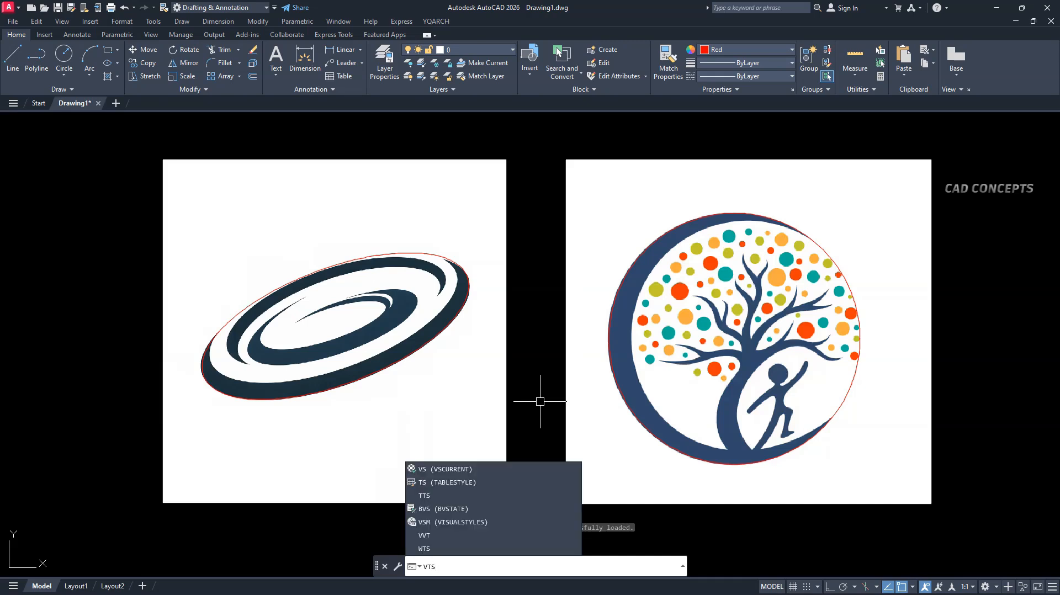
text(X)
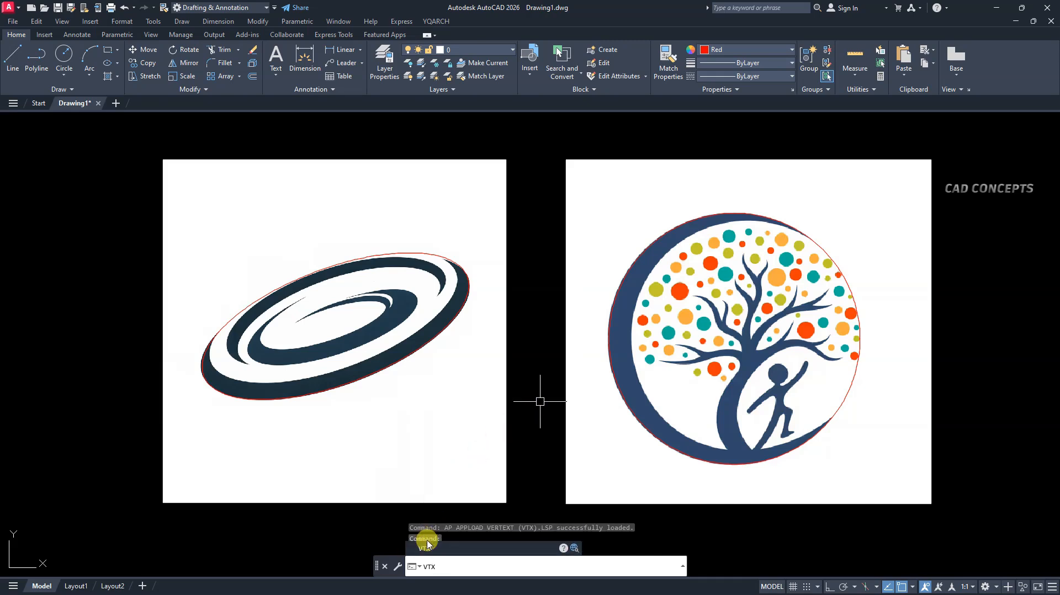
click(426, 548)
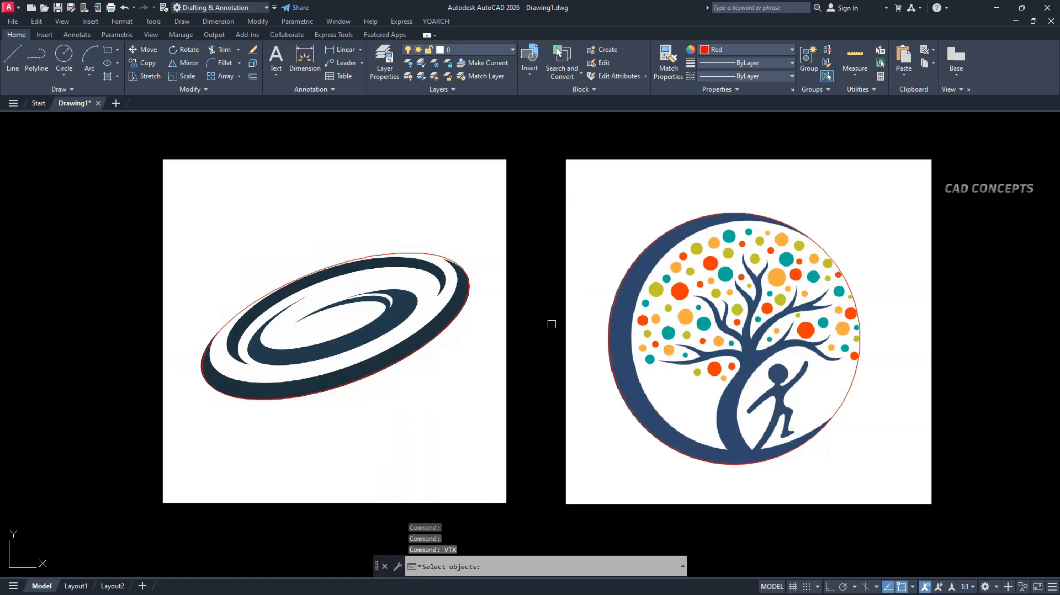
click(470, 292)
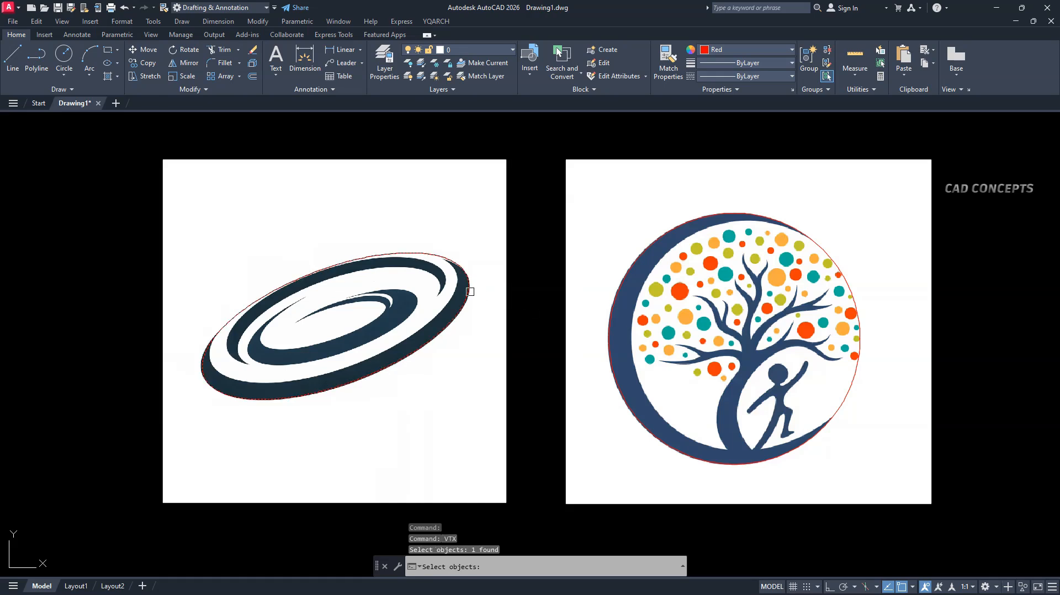
click(618, 286)
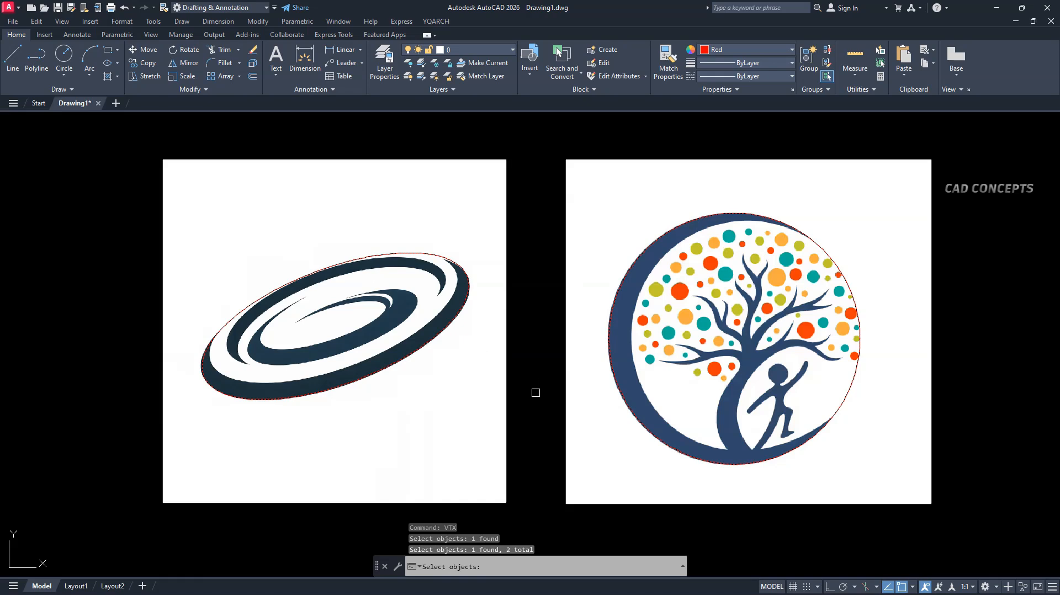
key(Return)
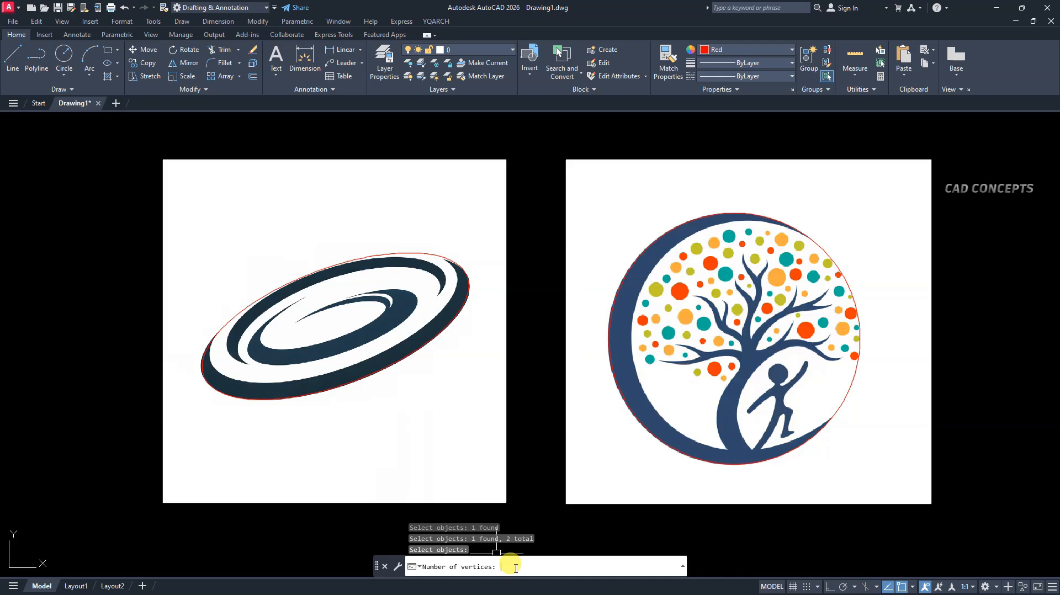
key(Return)
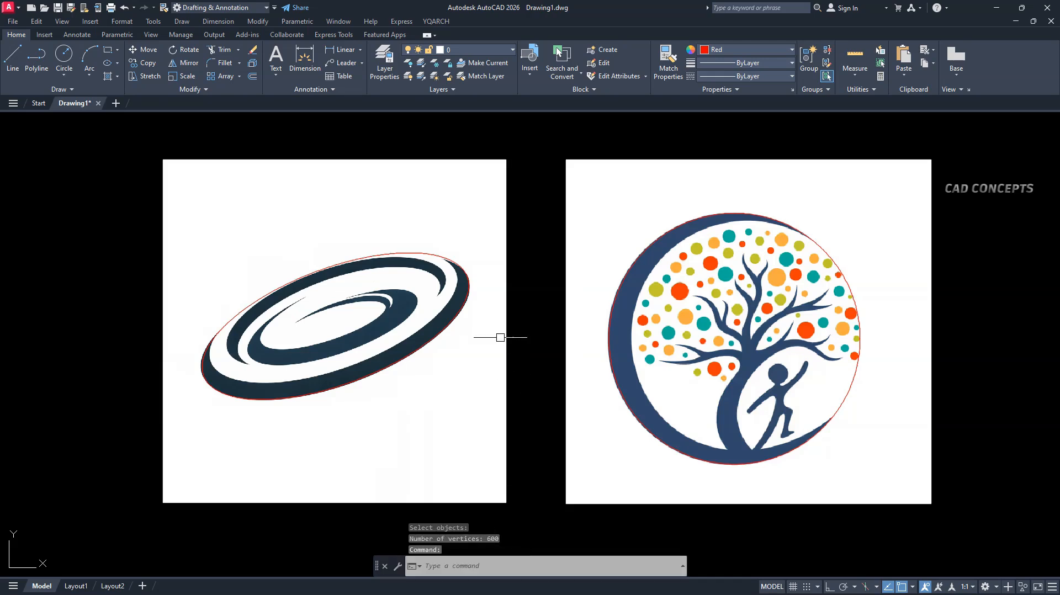
click(467, 301)
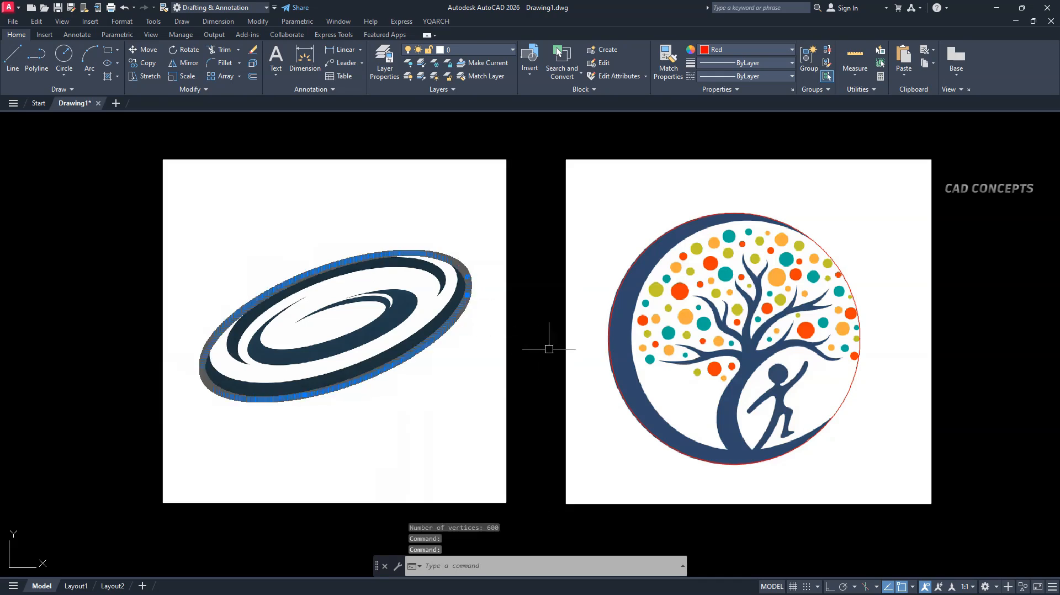
Step: Select the circle outline along with the ellipse outline and examine the vertices along both polylines, ending with nothing selected
click(613, 314)
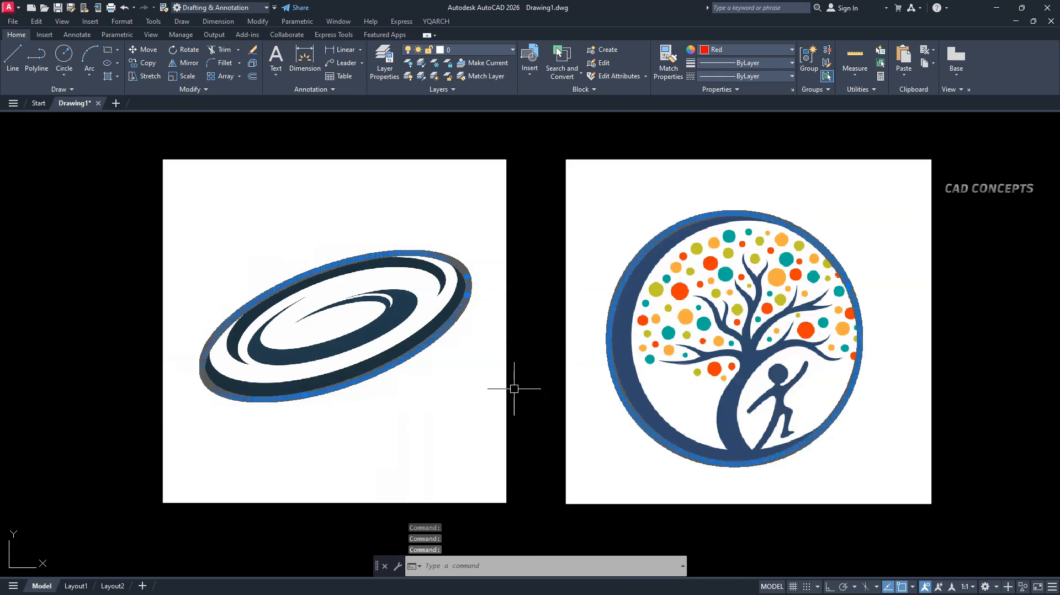
scroll(439, 265, up, 8)
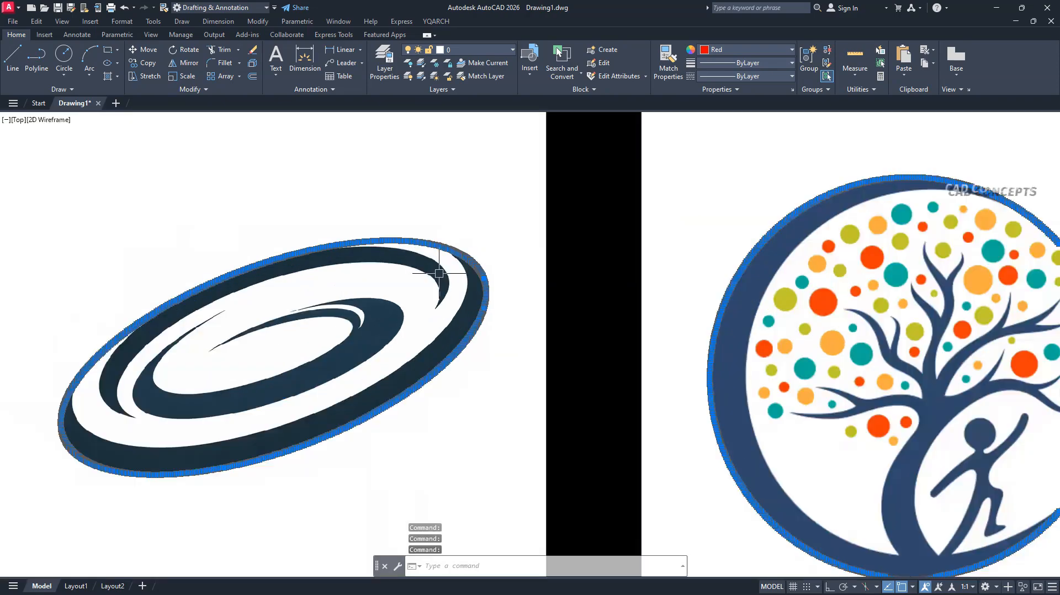
scroll(650, 201, down, 8)
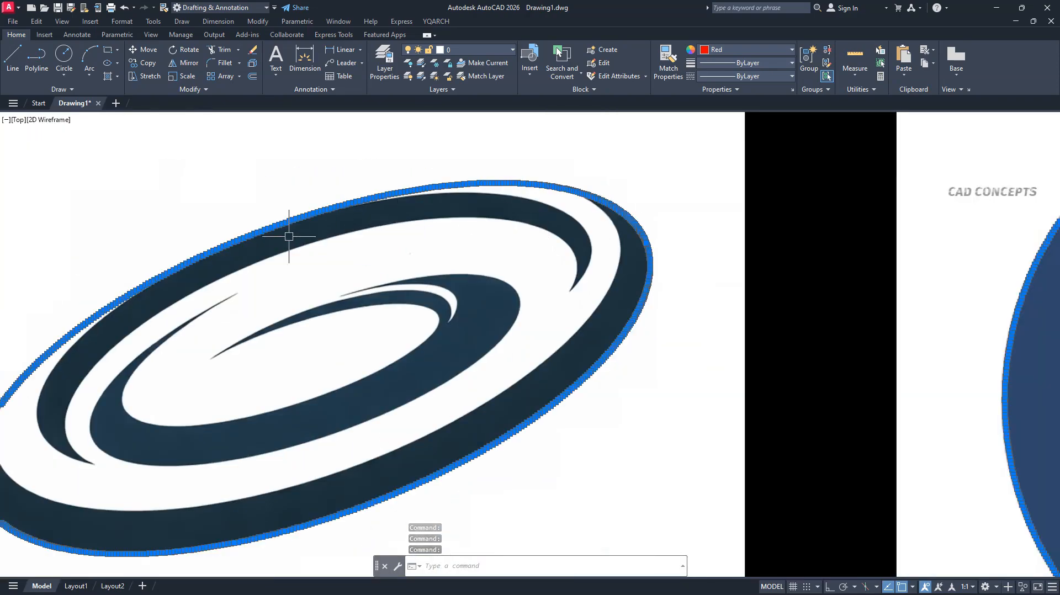
scroll(288, 237, up, 8)
scroll(320, 236, down, 8)
scroll(218, 401, up, 6)
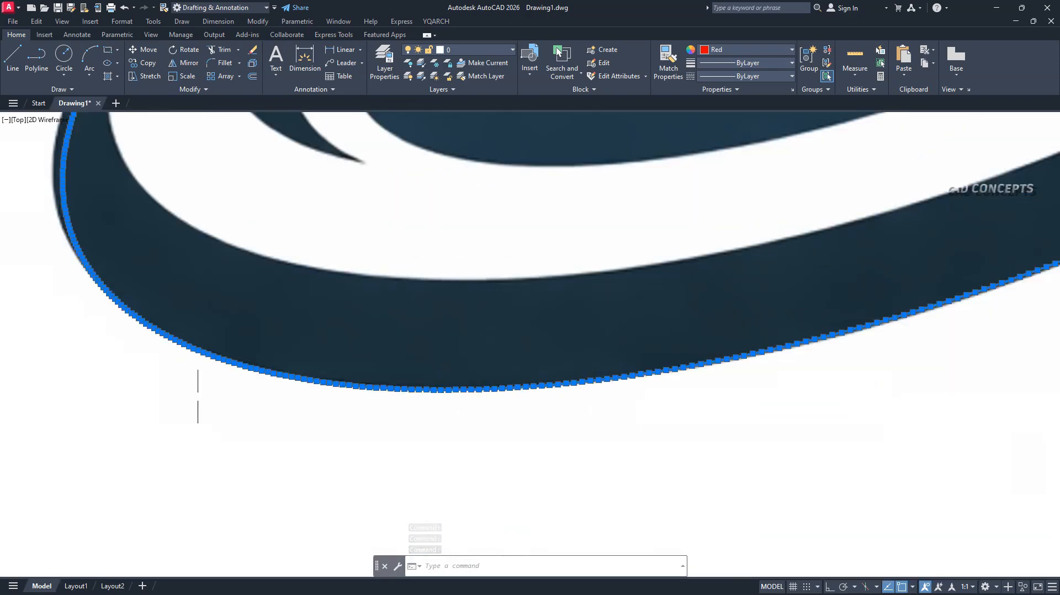
scroll(193, 396, down, 6)
scroll(617, 375, up, 5)
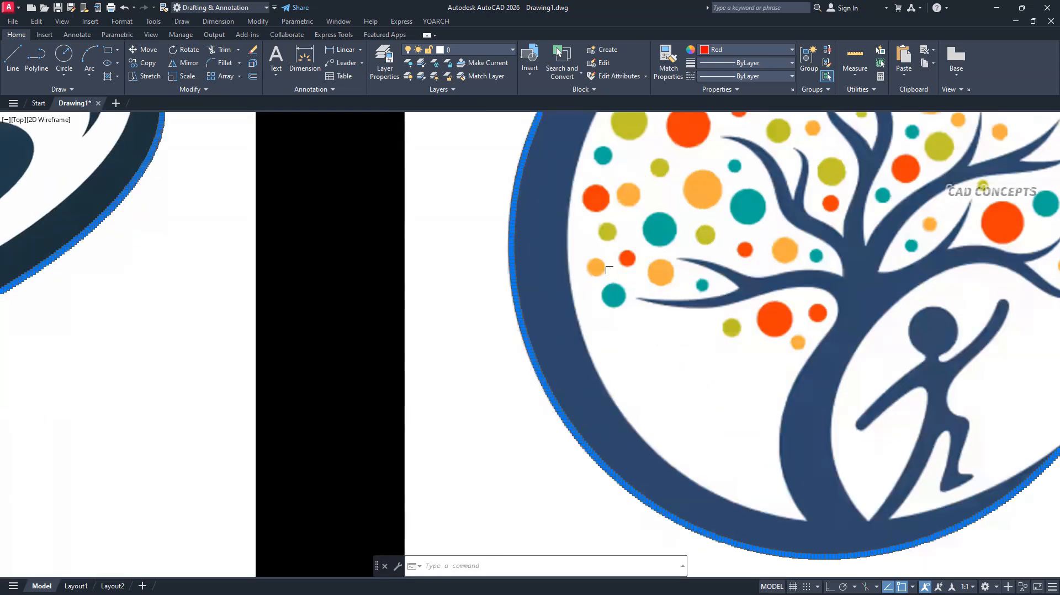
middle_drag(590, 289, 442, 504)
scroll(508, 212, up, 4)
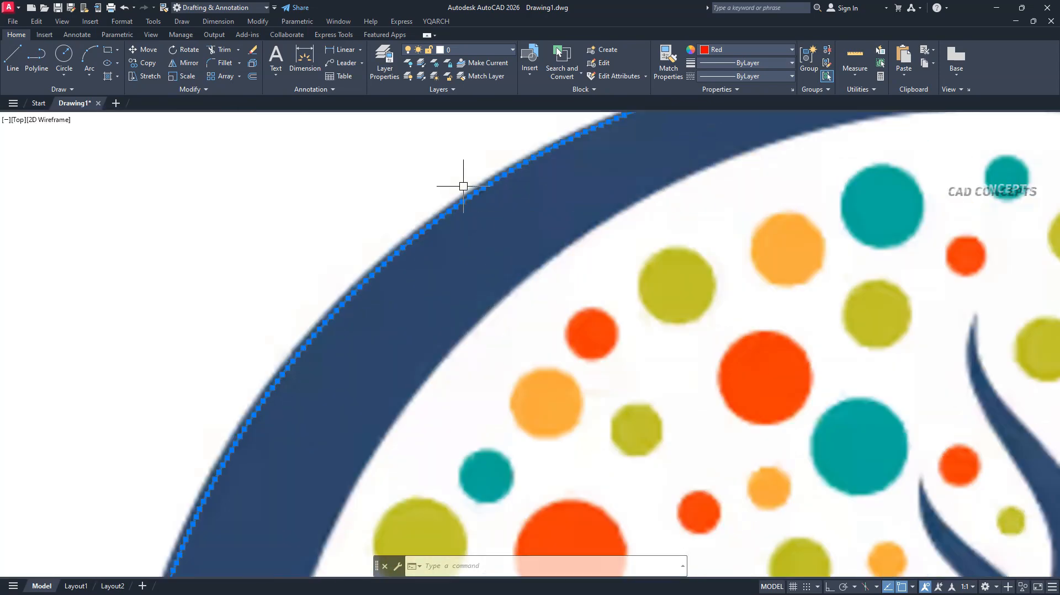
scroll(678, 178, down, 4)
scroll(678, 179, down, 4)
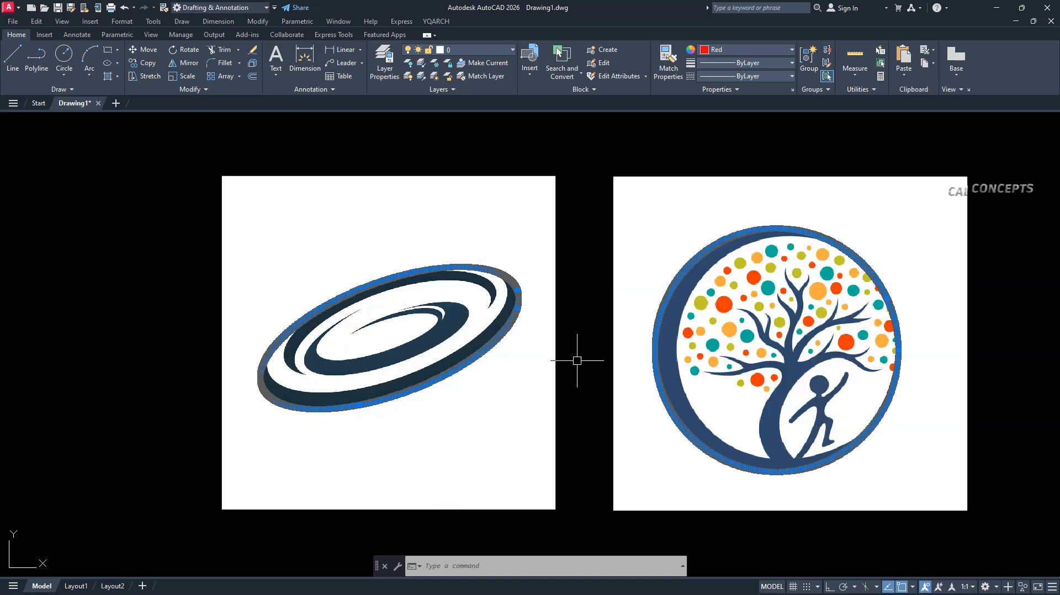
mouse_move(577, 357)
middle_down()
mouse_move(568, 336)
mouse_move(545, 343)
middle_up()
key(Escape)
key(Escape)
key(Escape)
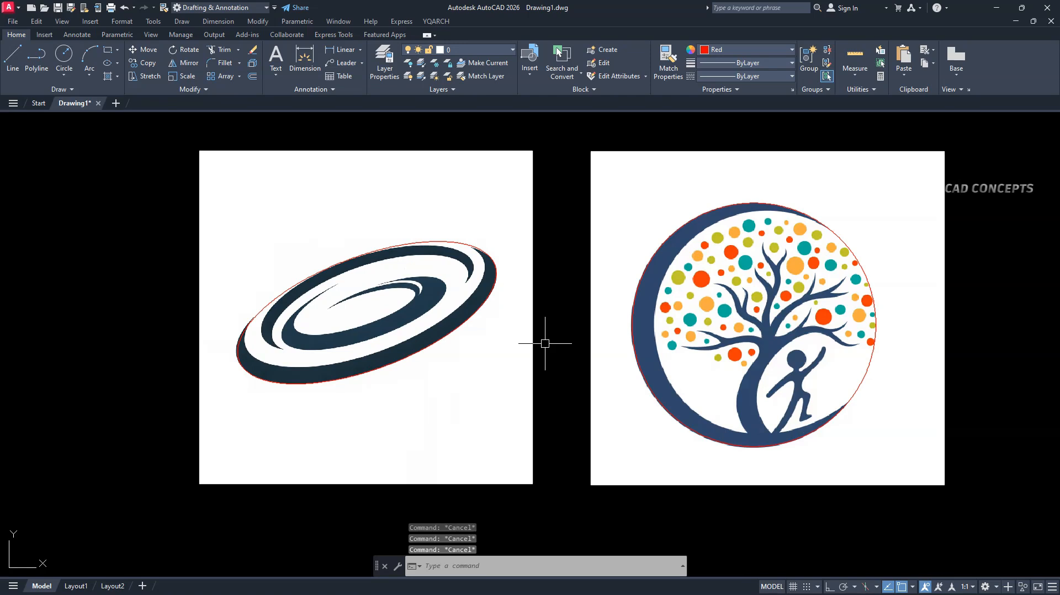
Step: Clip the disc image with IMAGECLIP, using the converted ellipse polyline as the new boundary
text(ICL)
key(Return)
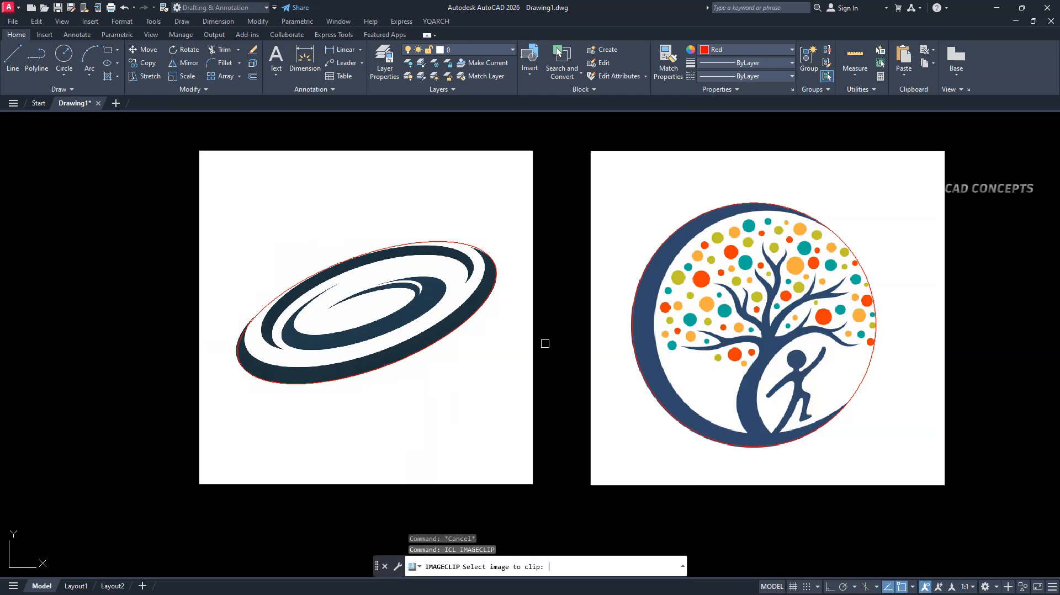
click(533, 243)
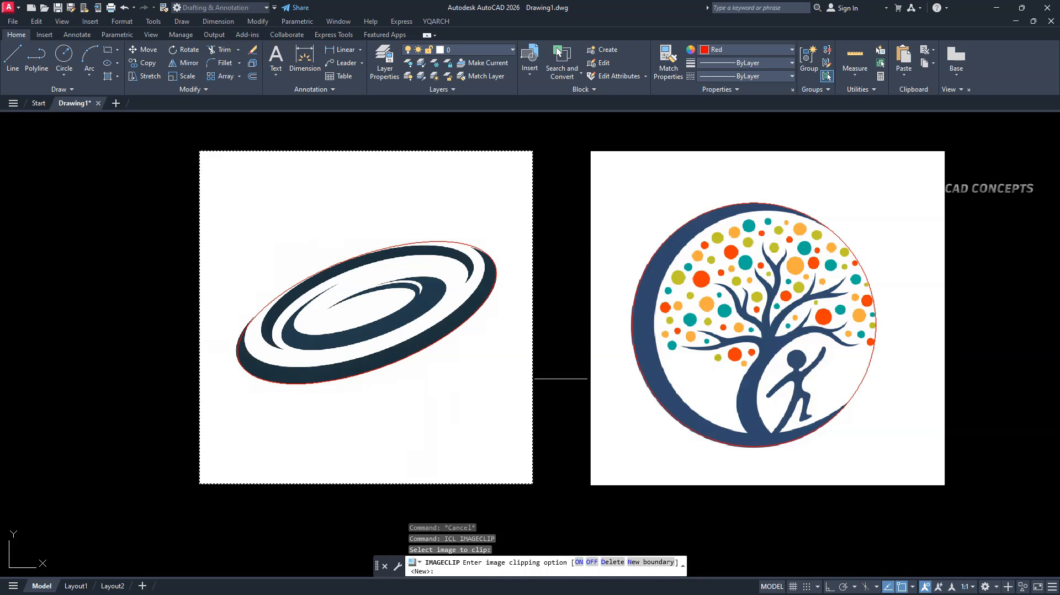
click(631, 562)
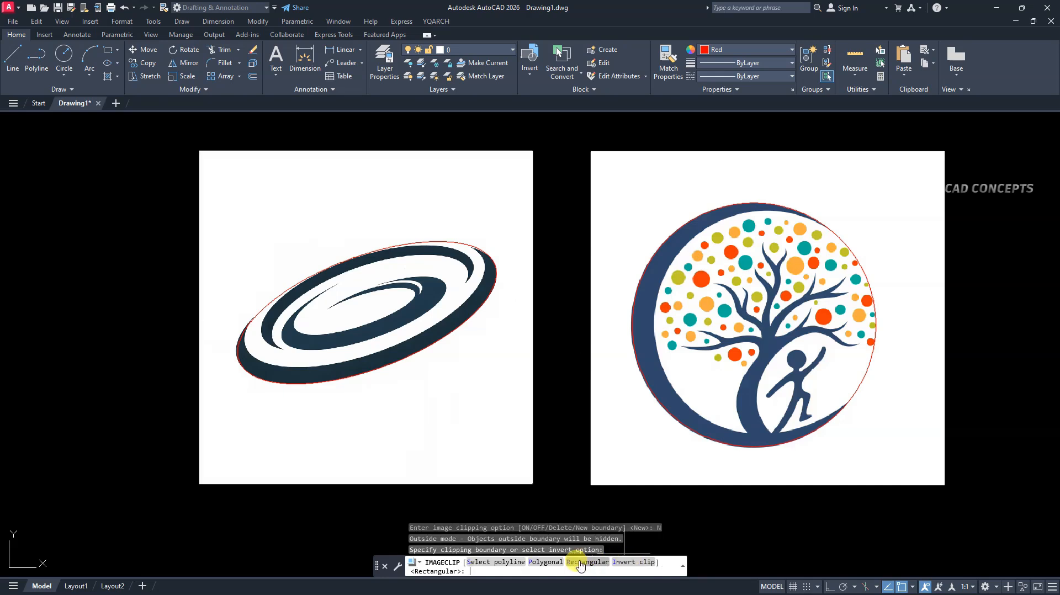
click(488, 562)
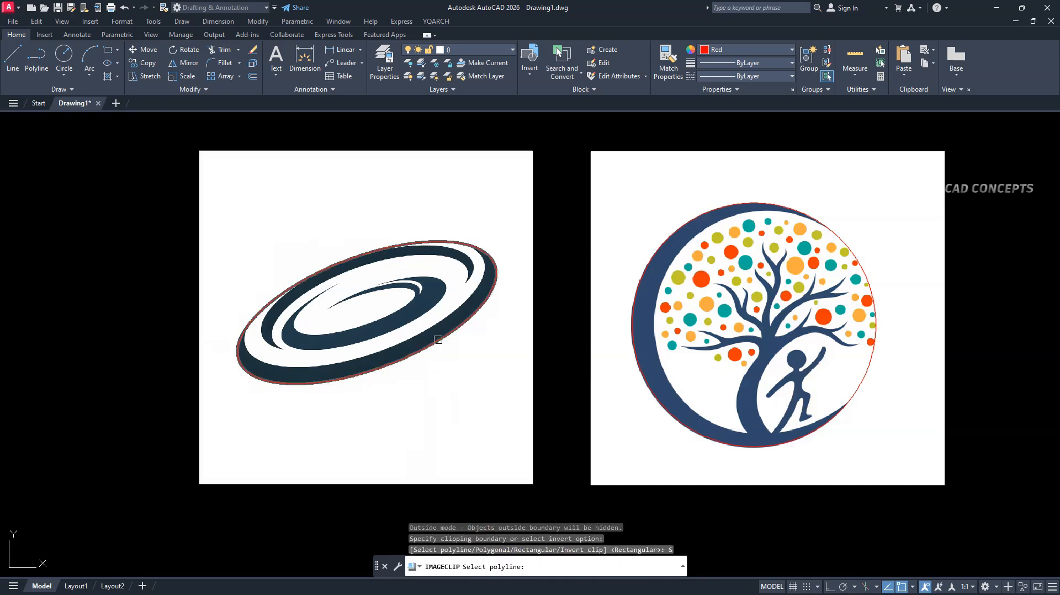
click(437, 357)
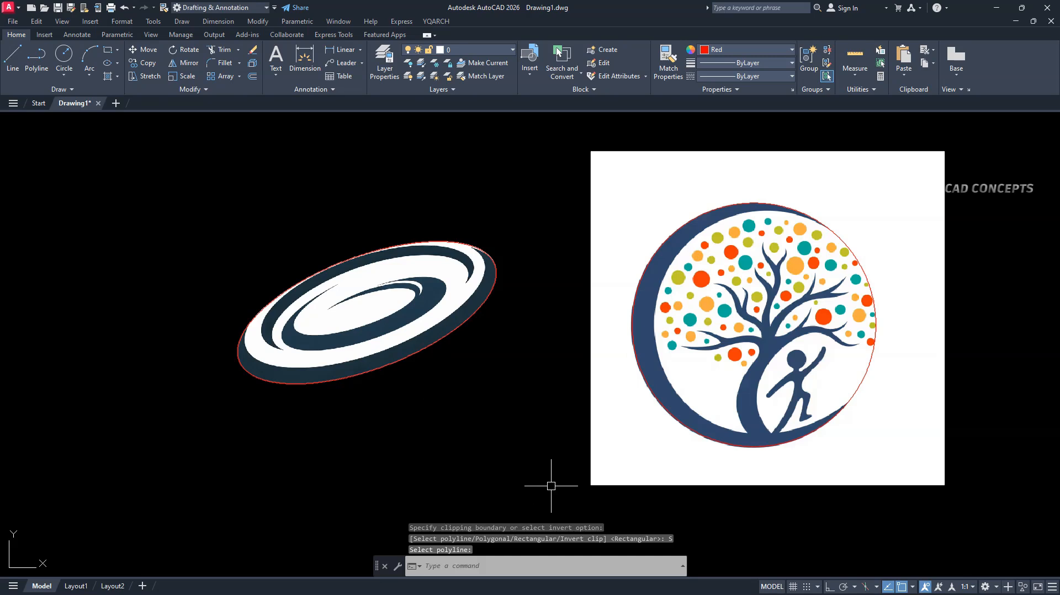
Step: Clip the tree image with a new polyline boundary, picking the converted circle around the logo
key(Return)
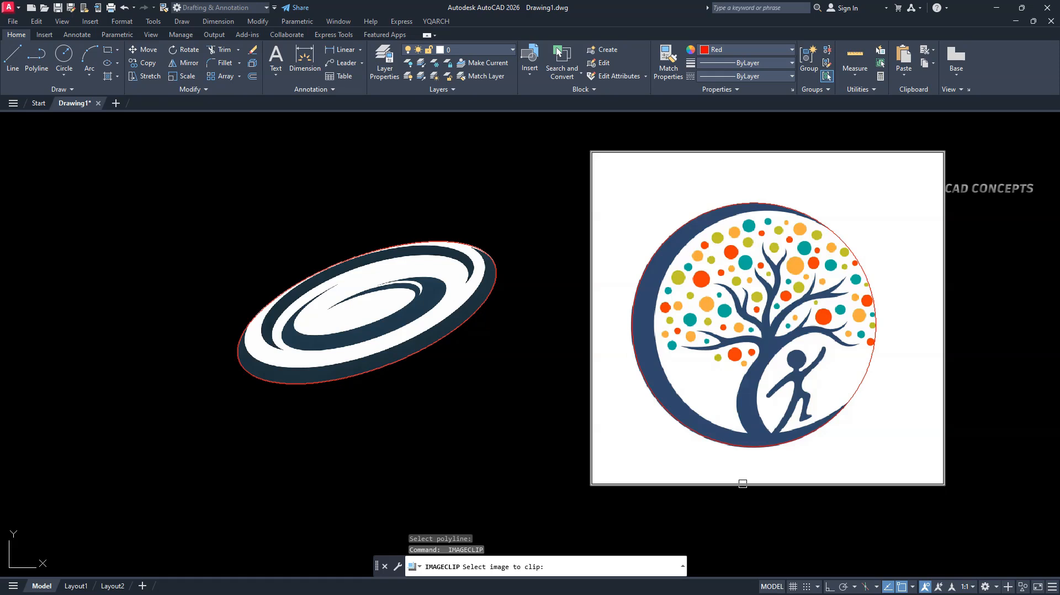
click(742, 484)
text(N)
key(Return)
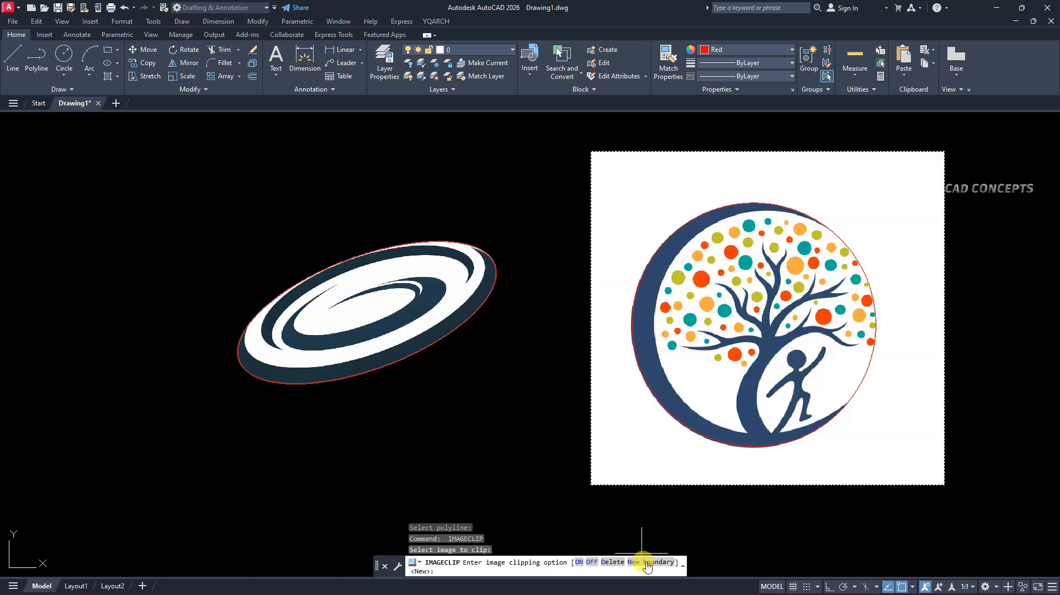
click(494, 562)
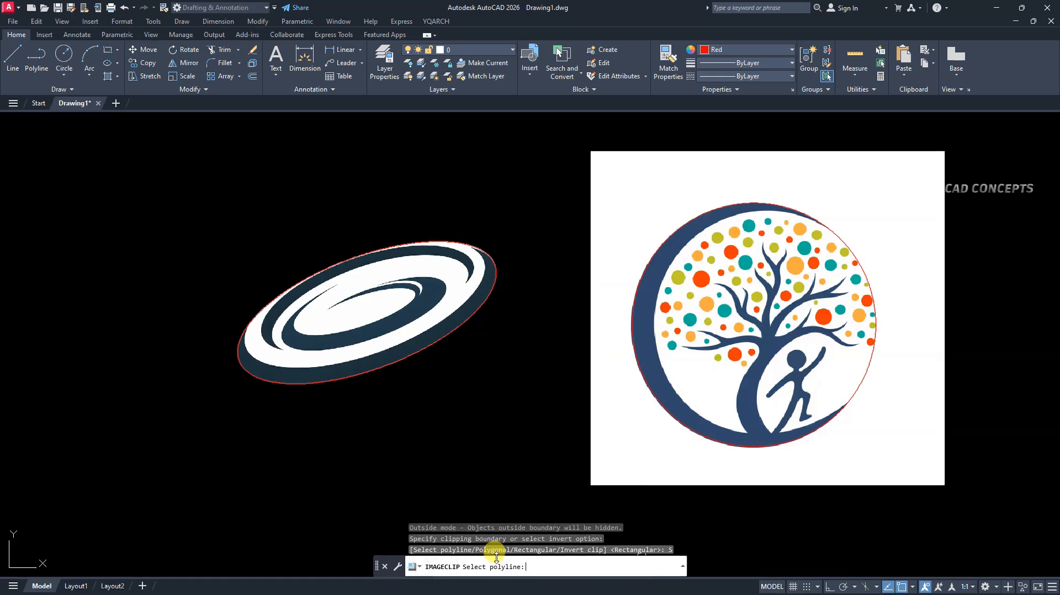
click(668, 415)
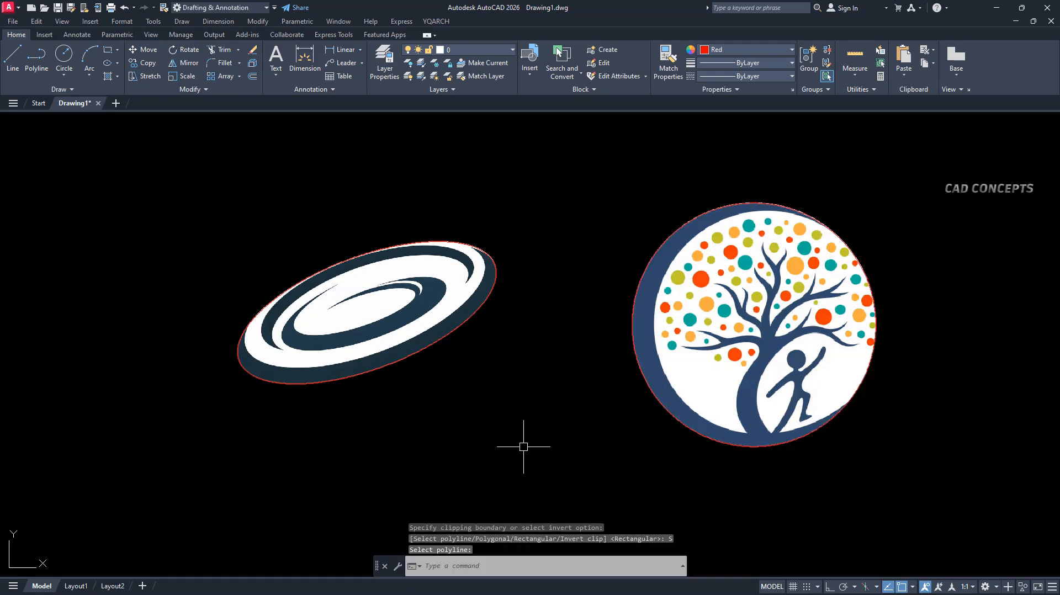
Step: Set the color of both the ellipse and circle outlines to ByLayer
middle_drag(523, 447, 507, 463)
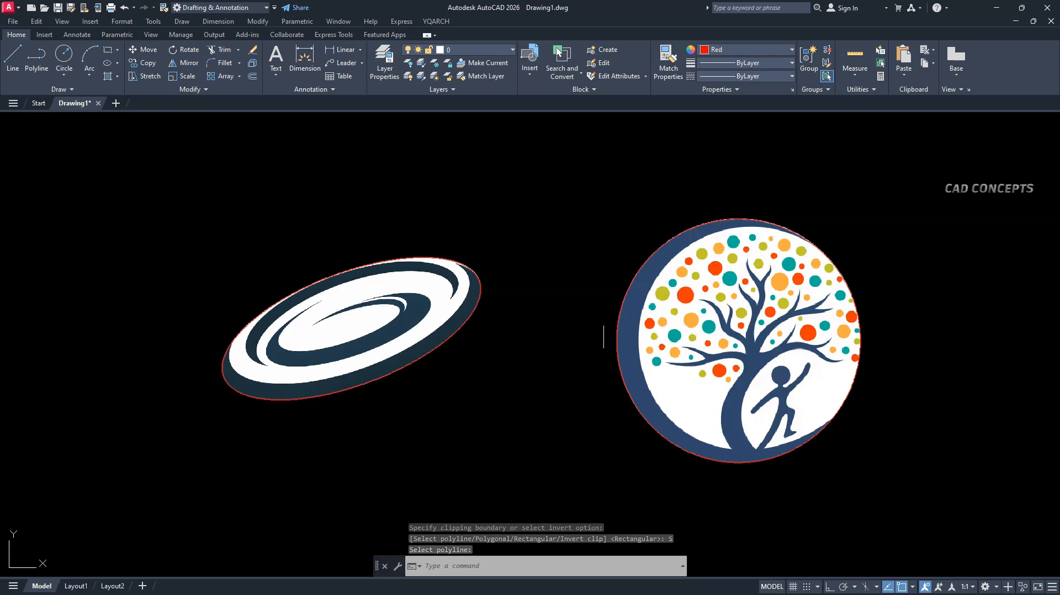
click(466, 327)
click(761, 50)
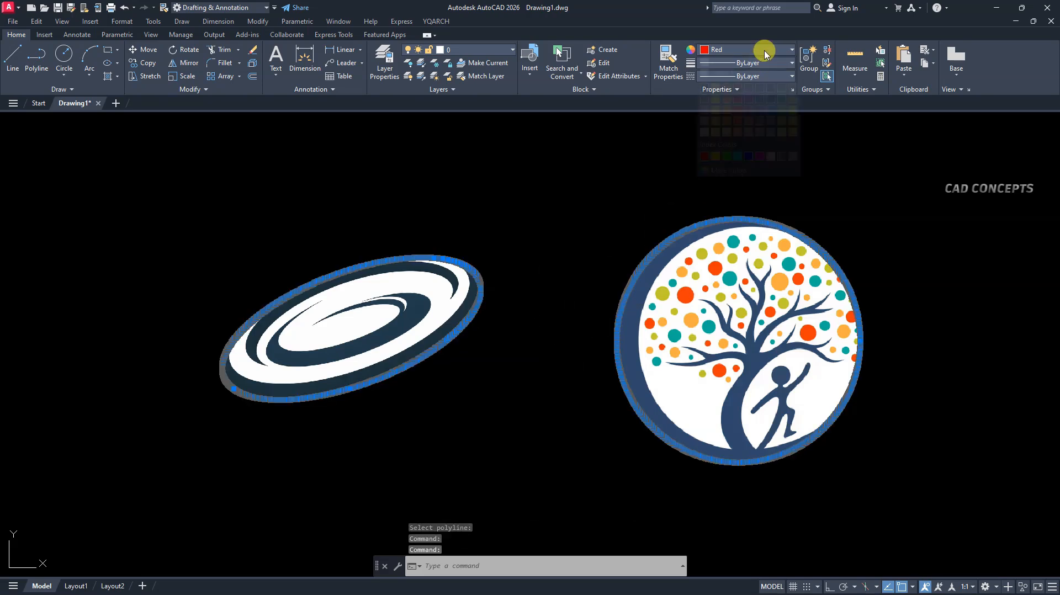
click(727, 64)
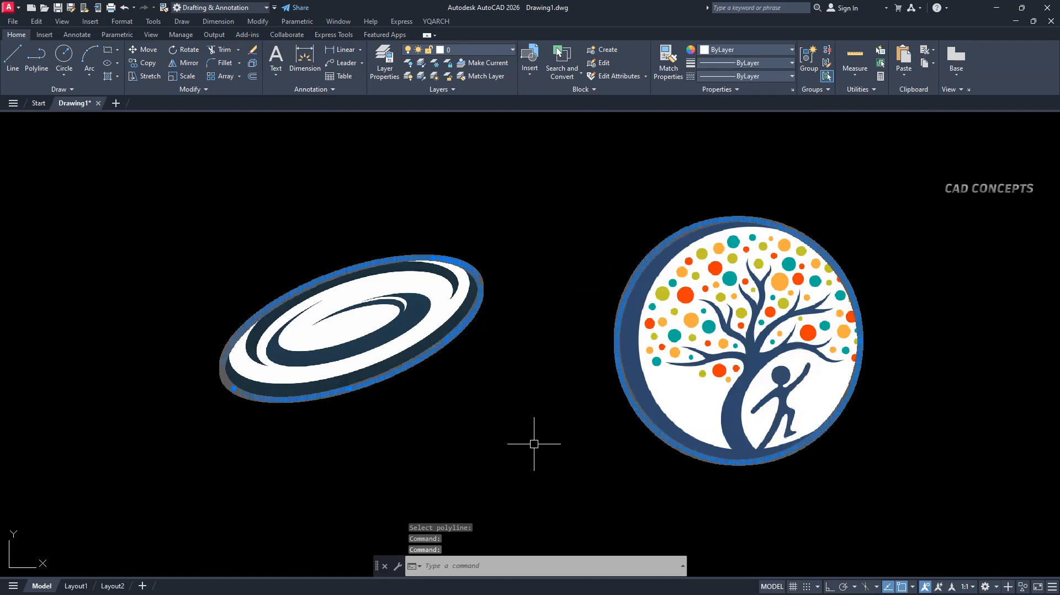
key(Escape)
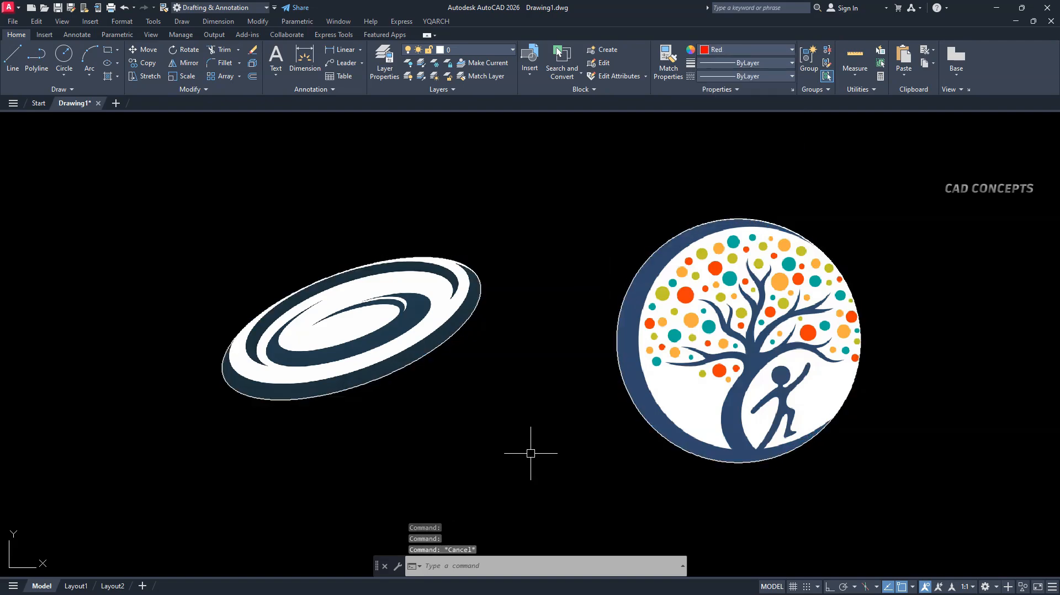
Step: Scale up the disc's ellipse outline about a point on its right end, and erase the enlarged outline
scroll(536, 438, up, 2)
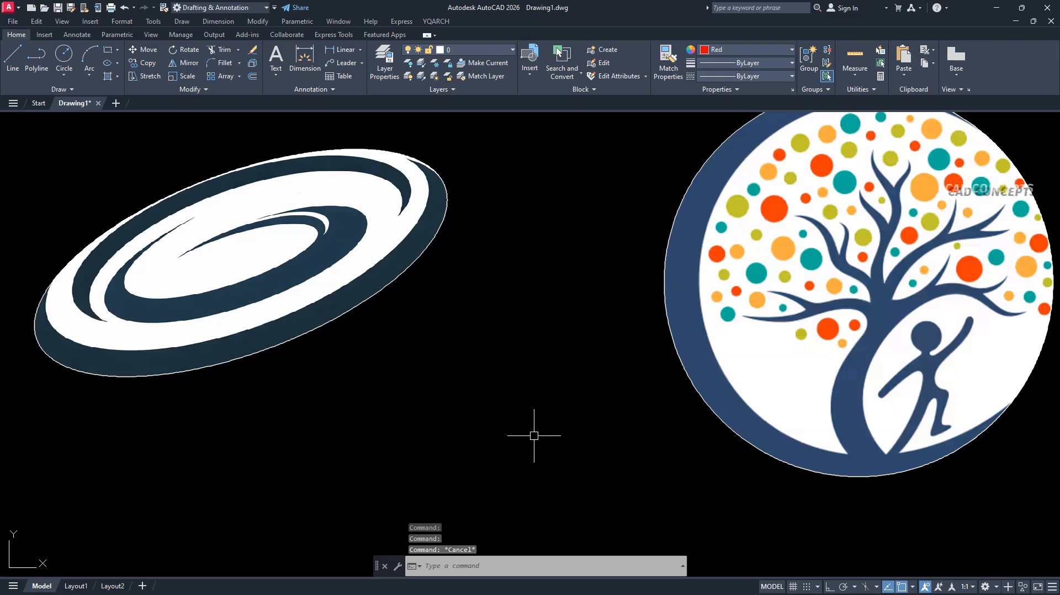
click(422, 258)
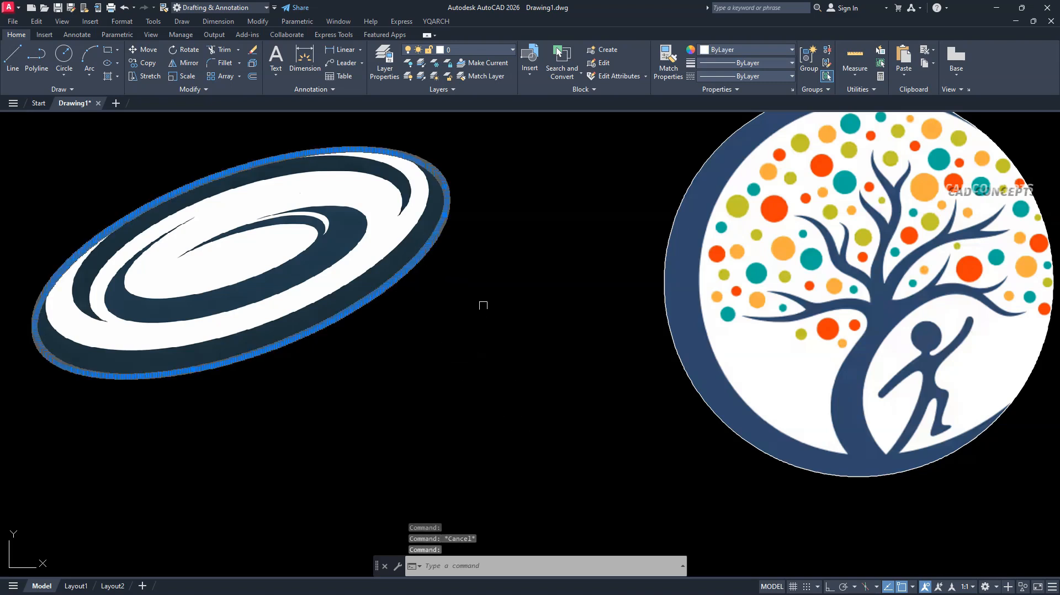
scroll(496, 321, down, 2)
text(sc)
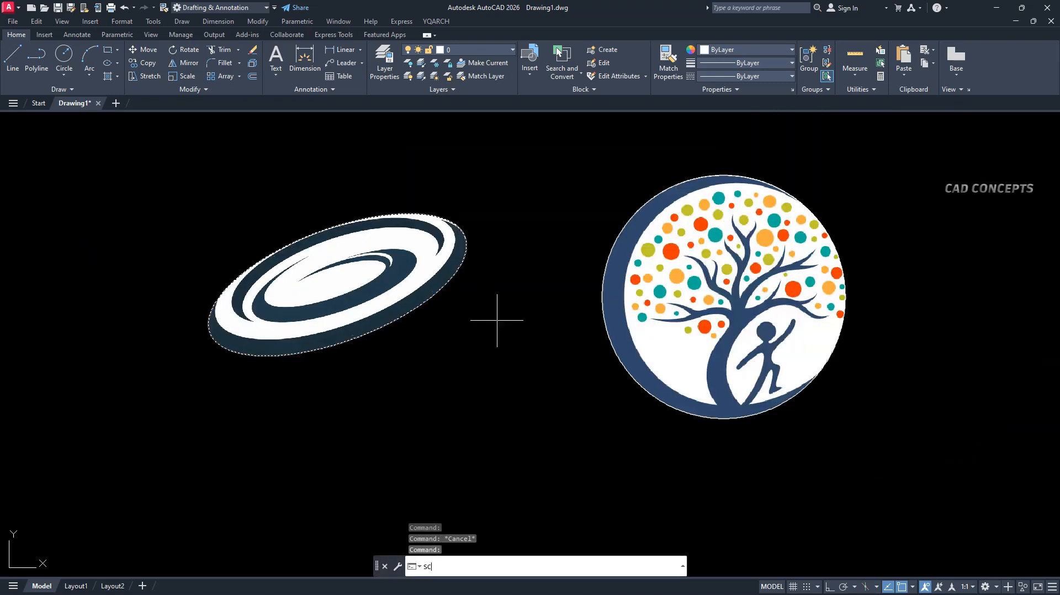
key(Return)
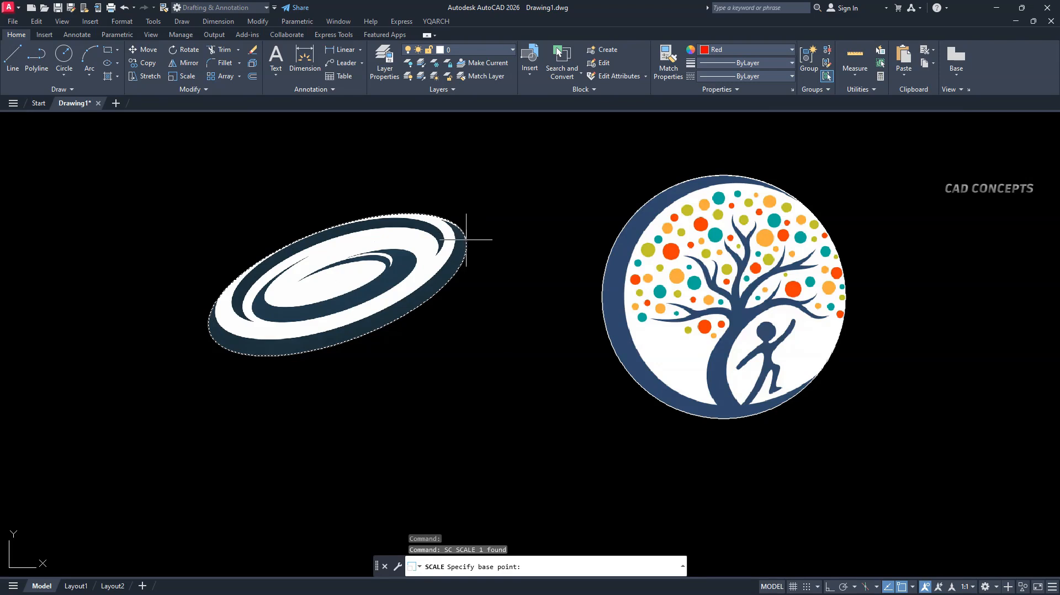
click(465, 237)
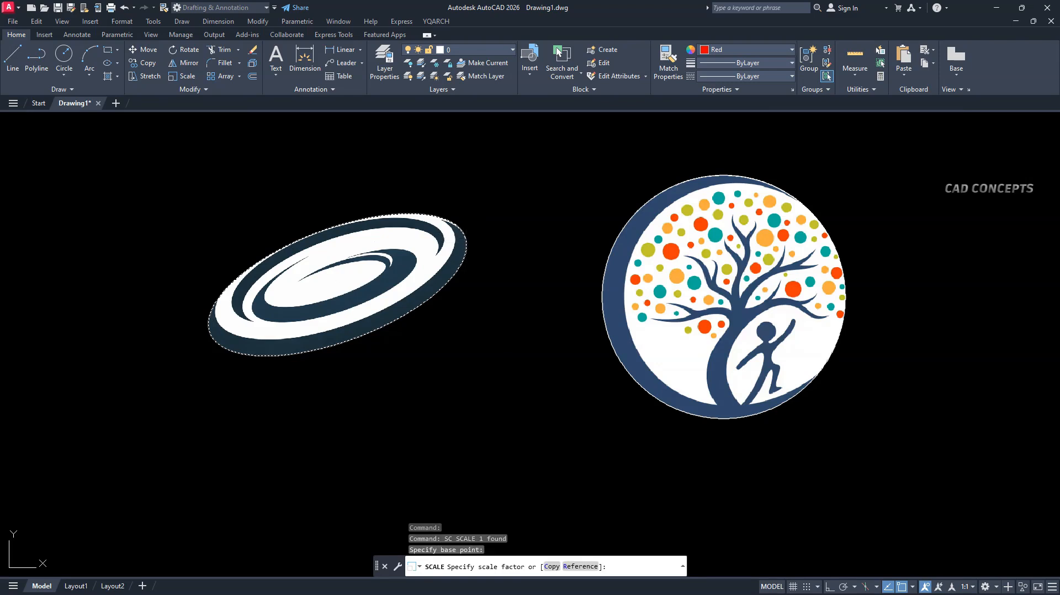
click(549, 426)
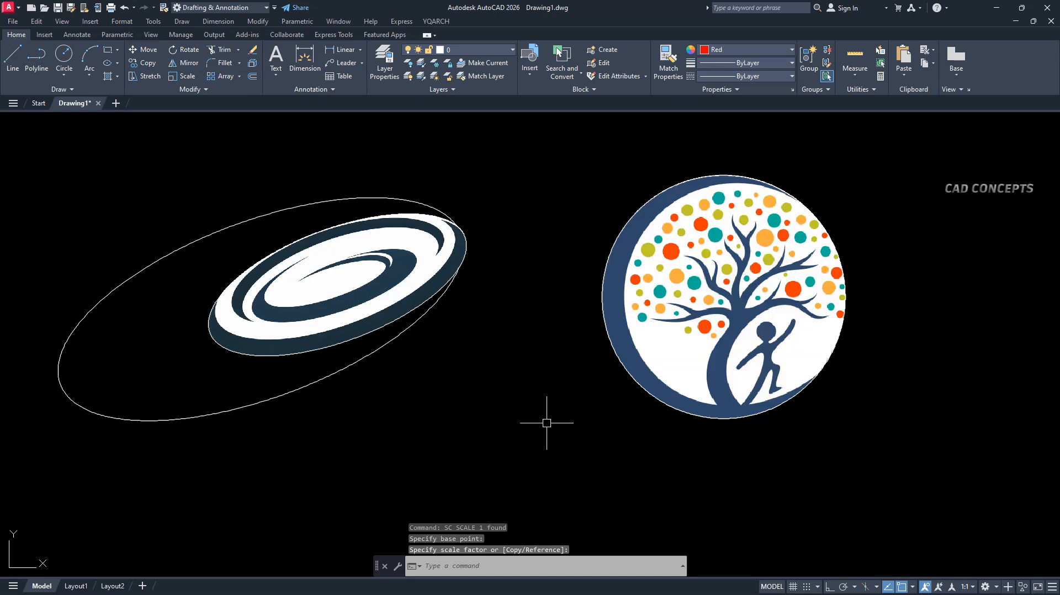
click(331, 381)
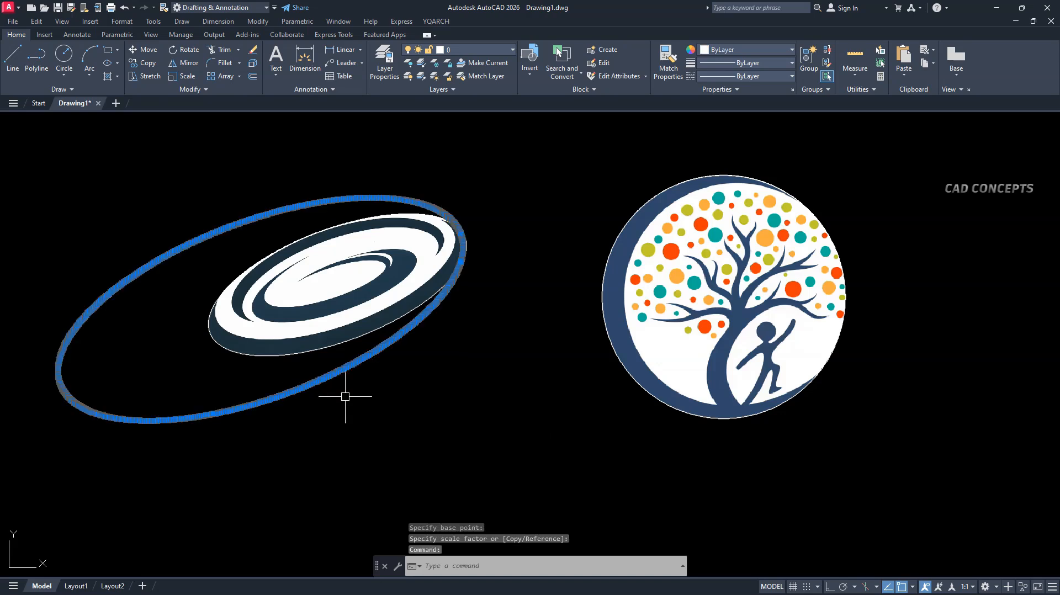
key(Return)
Step: Scale the clipped disc image about a base point near its right end
click(379, 331)
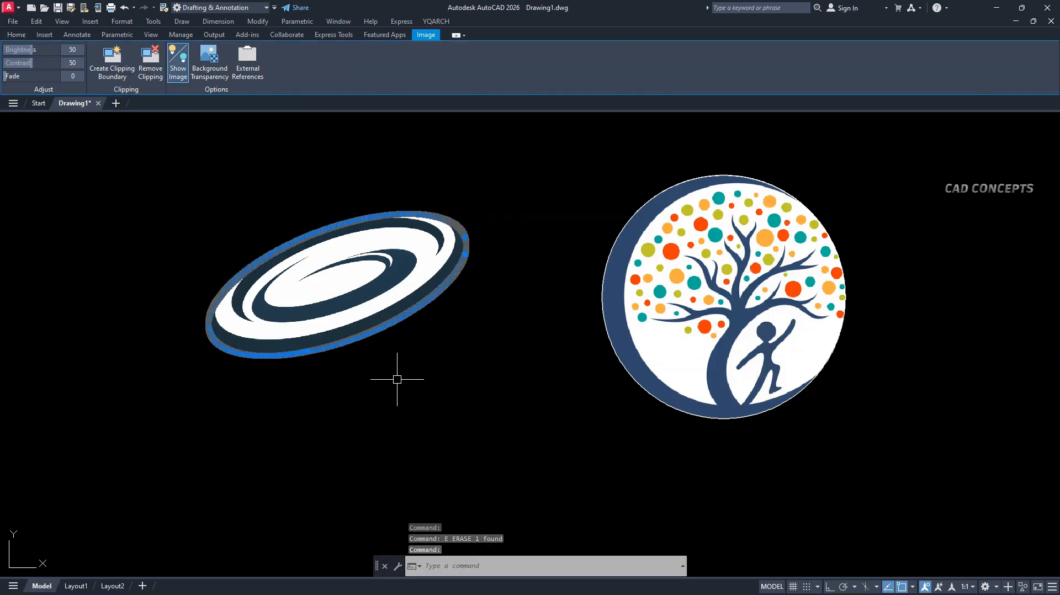
text(sc)
key(Return)
click(473, 232)
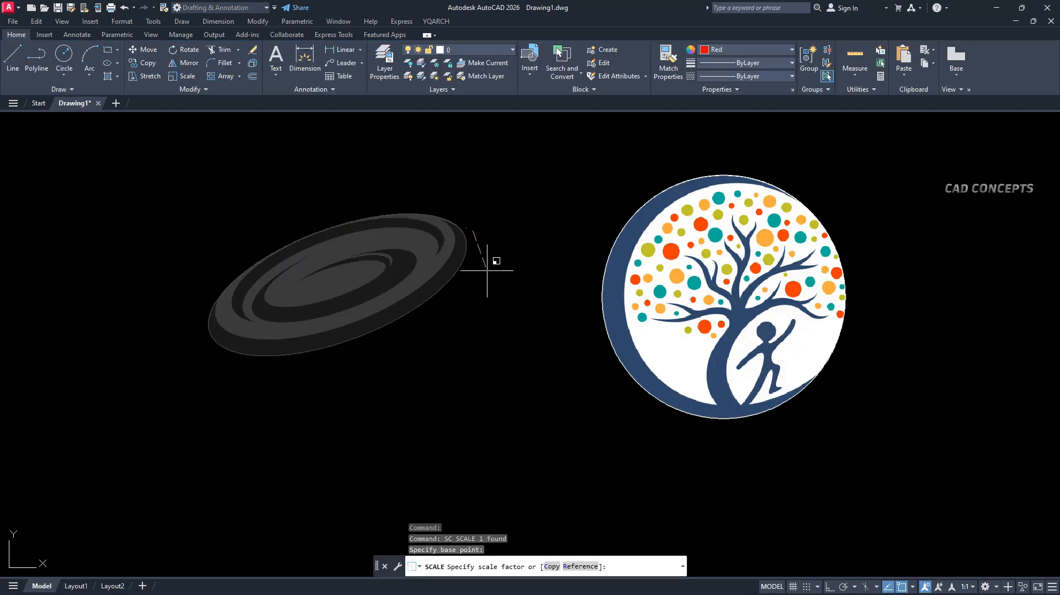